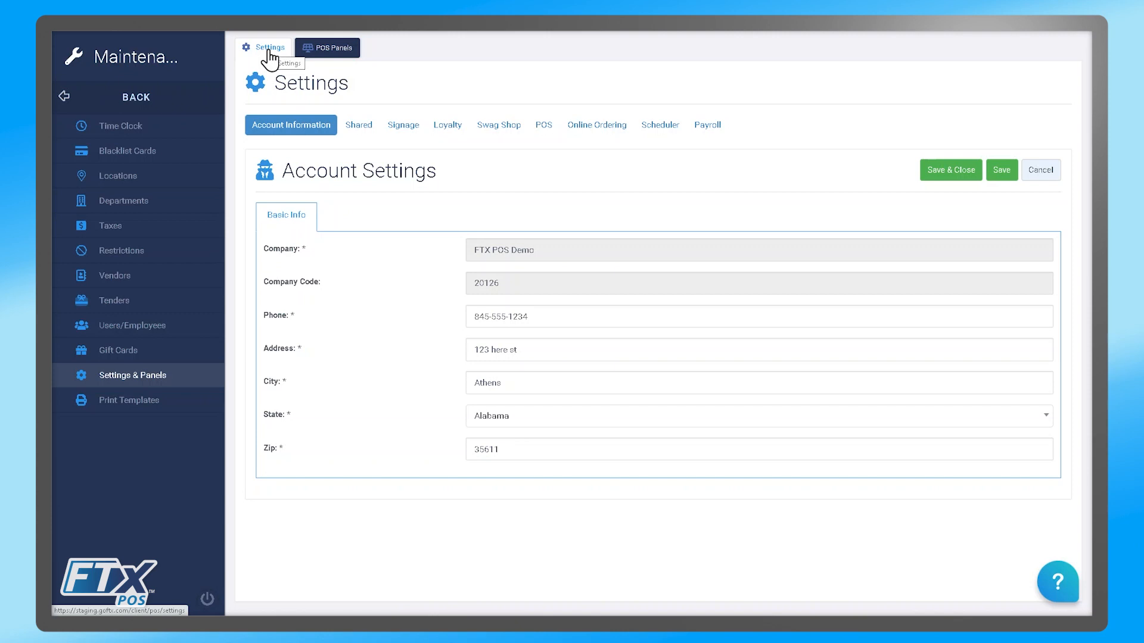
# Start a new POS panel layout in POS Panels and name it Store Name.
pyautogui.click(327, 54)
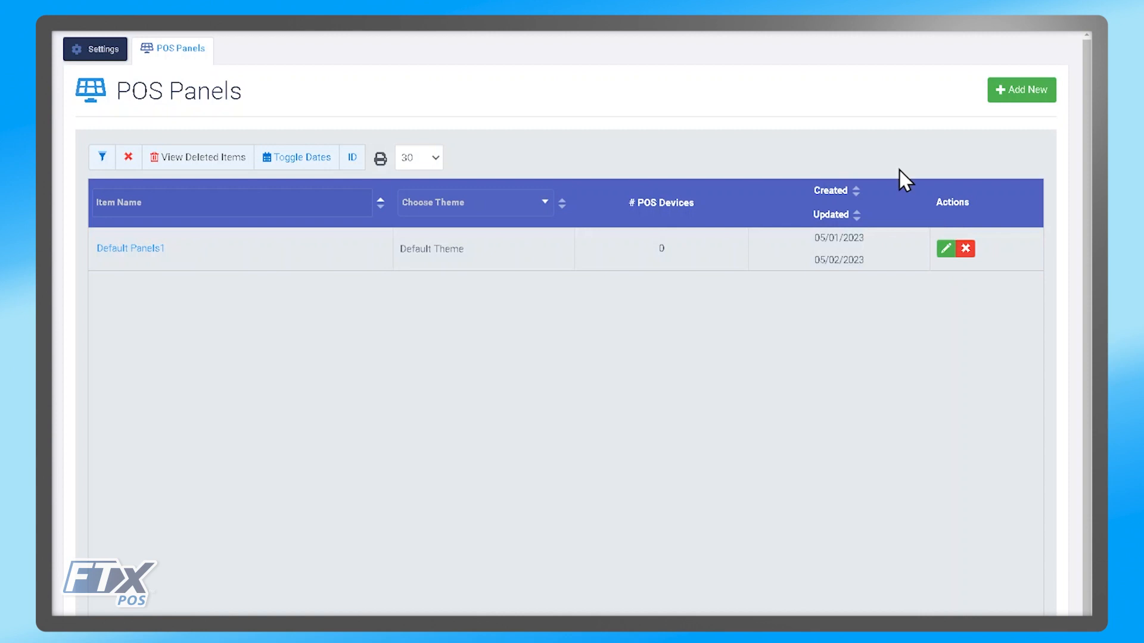
pyautogui.click(1033, 90)
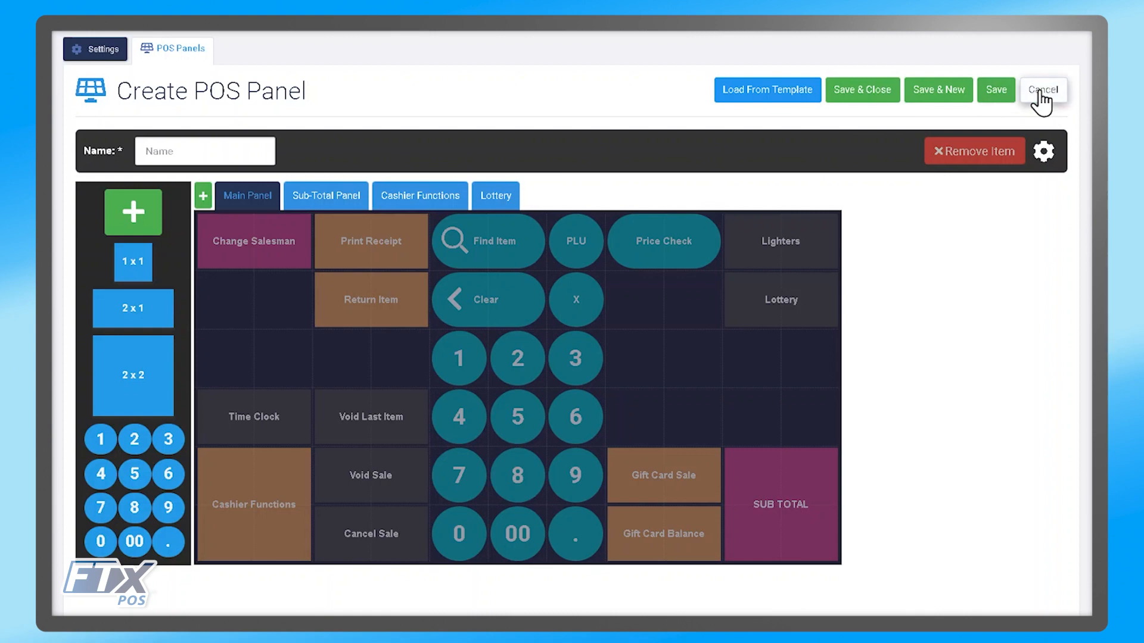
pyautogui.click(219, 151)
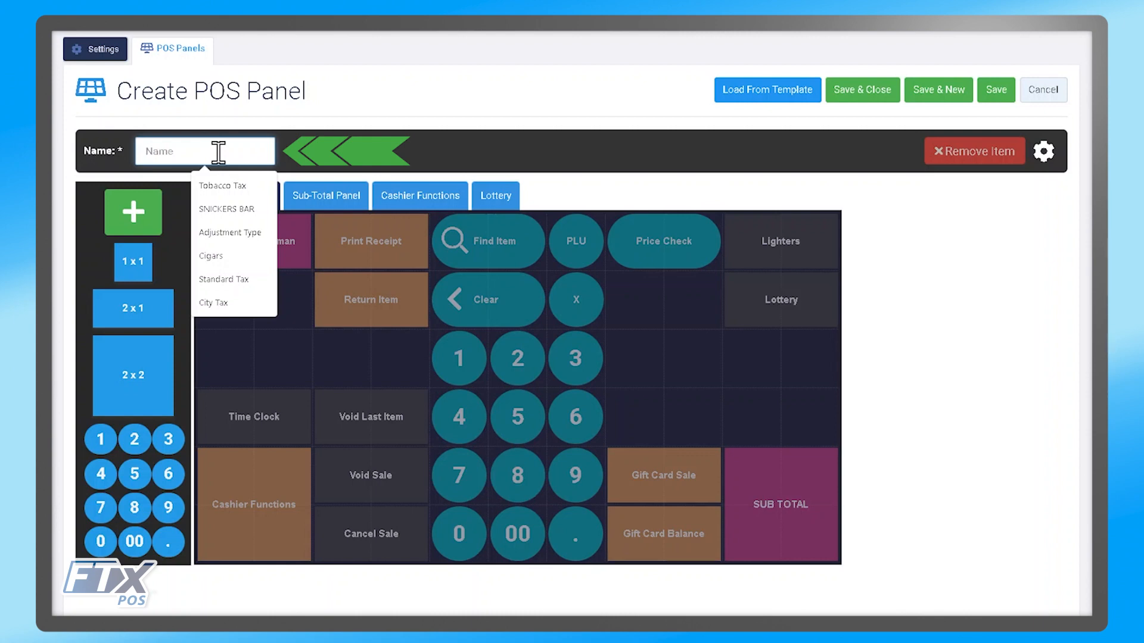
pyautogui.write('Store Name')
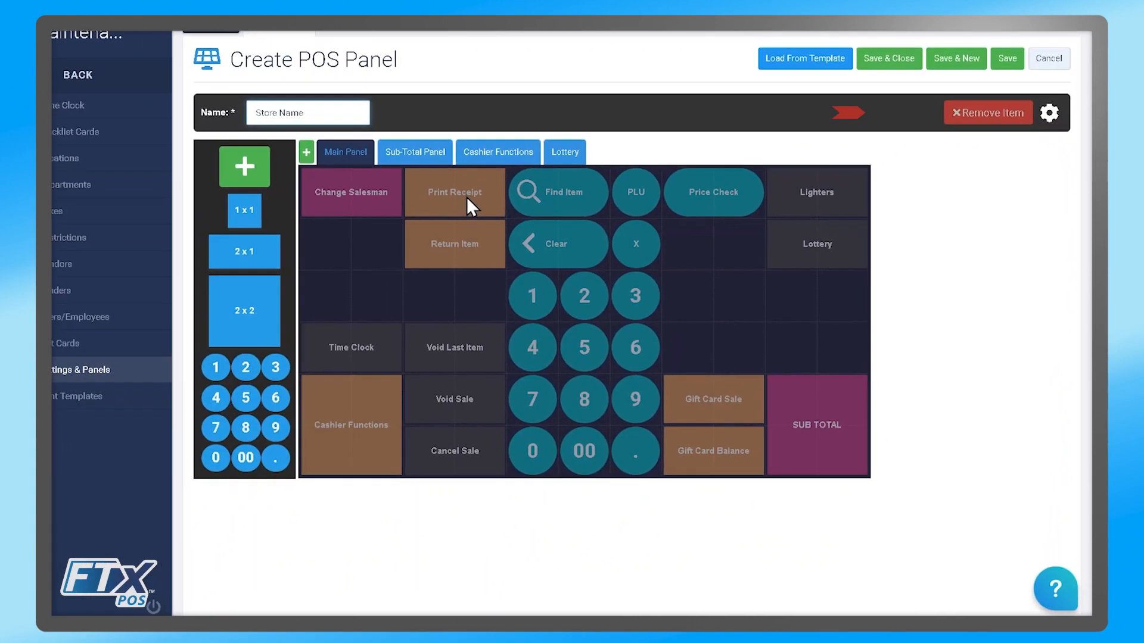
# Enable the Light Theme for the POS panel layout.
pyautogui.click(384, 244)
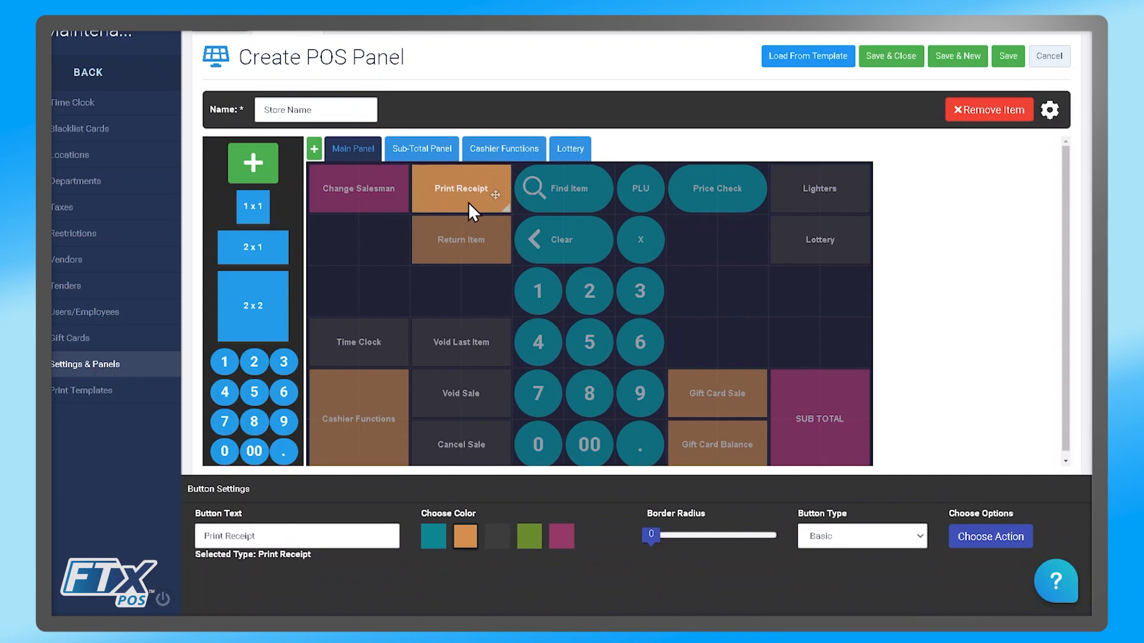
pyautogui.click(377, 197)
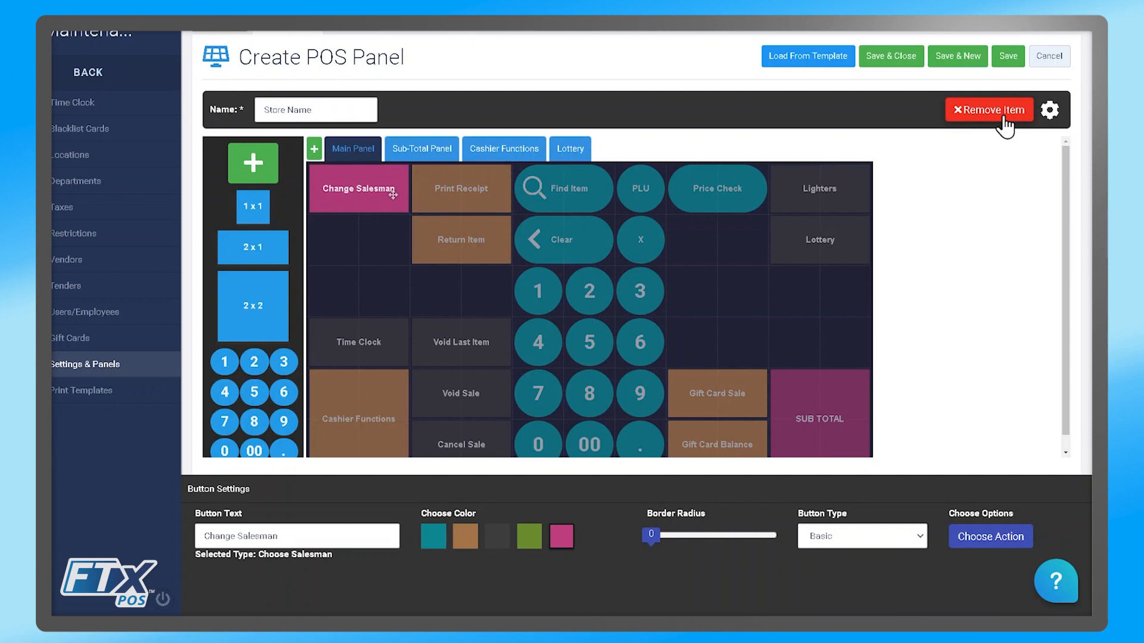
pyautogui.click(1050, 112)
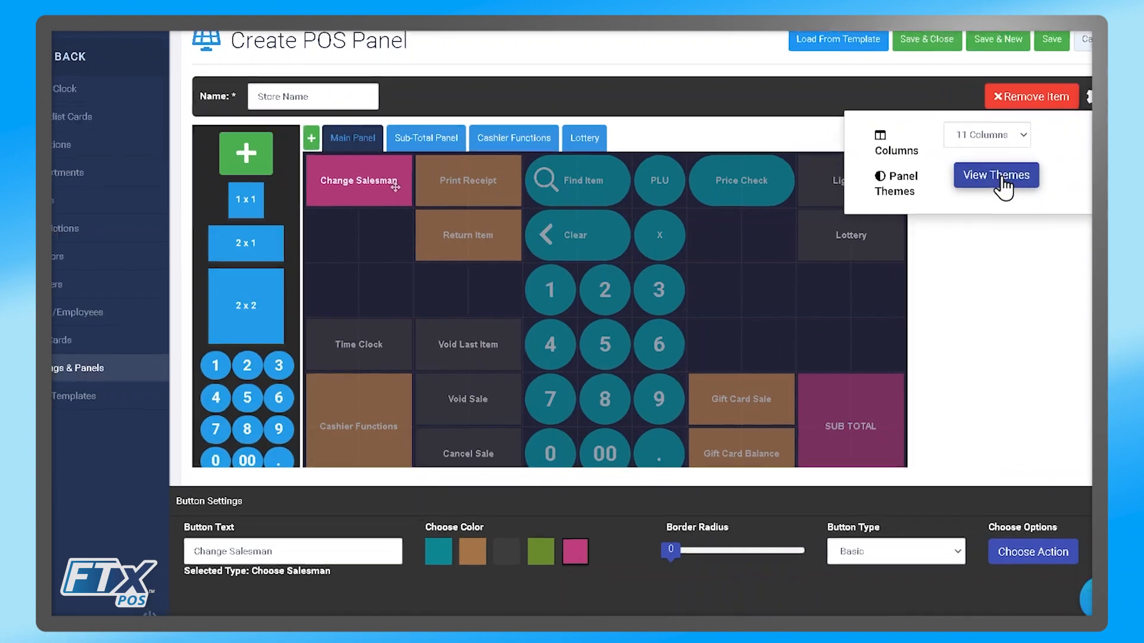
pyautogui.click(1003, 180)
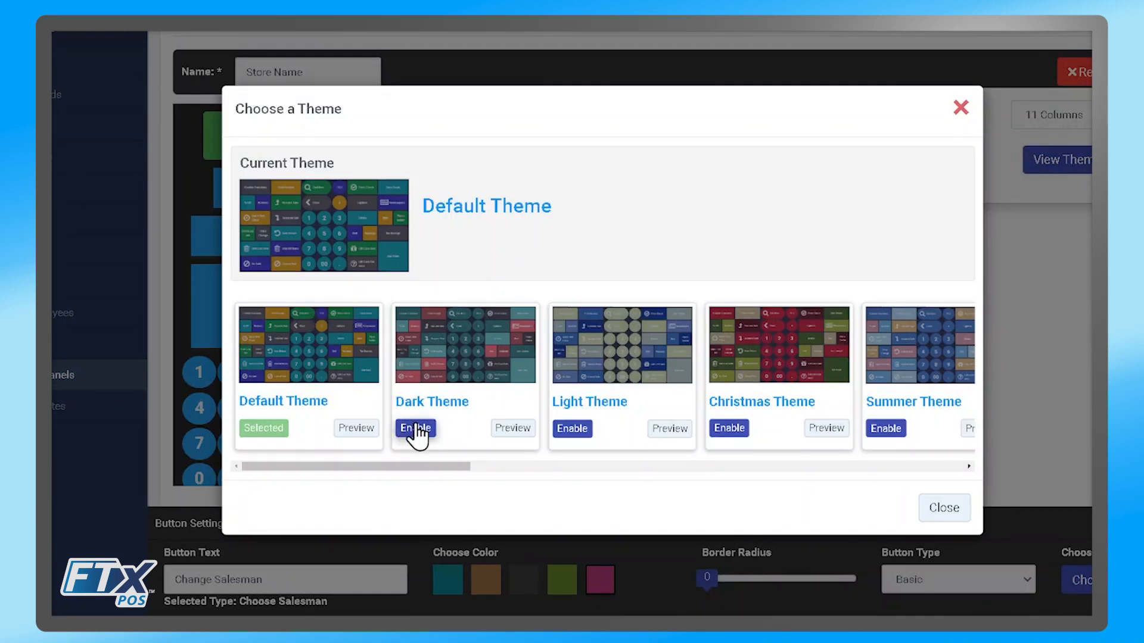
pyautogui.click(574, 429)
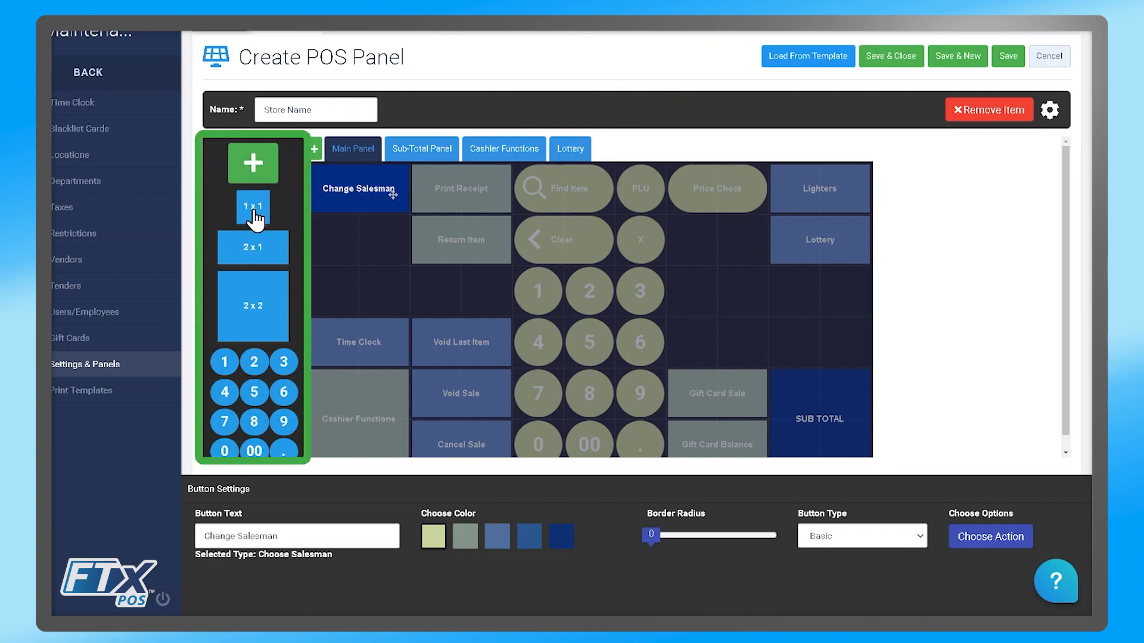
# Add a 1 x 1 Basic button named Test Button in the third color swatch directly below Change Salesman on the Main Panel.
pyautogui.moveTo(256, 212); pyautogui.dragTo(353, 236)
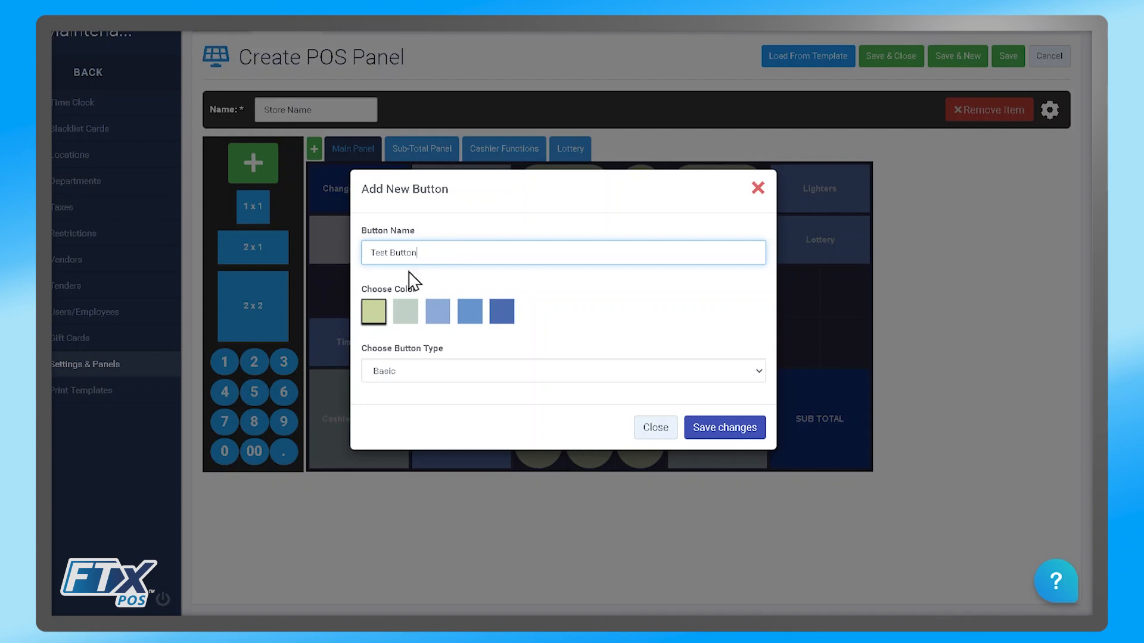
pyautogui.click(436, 316)
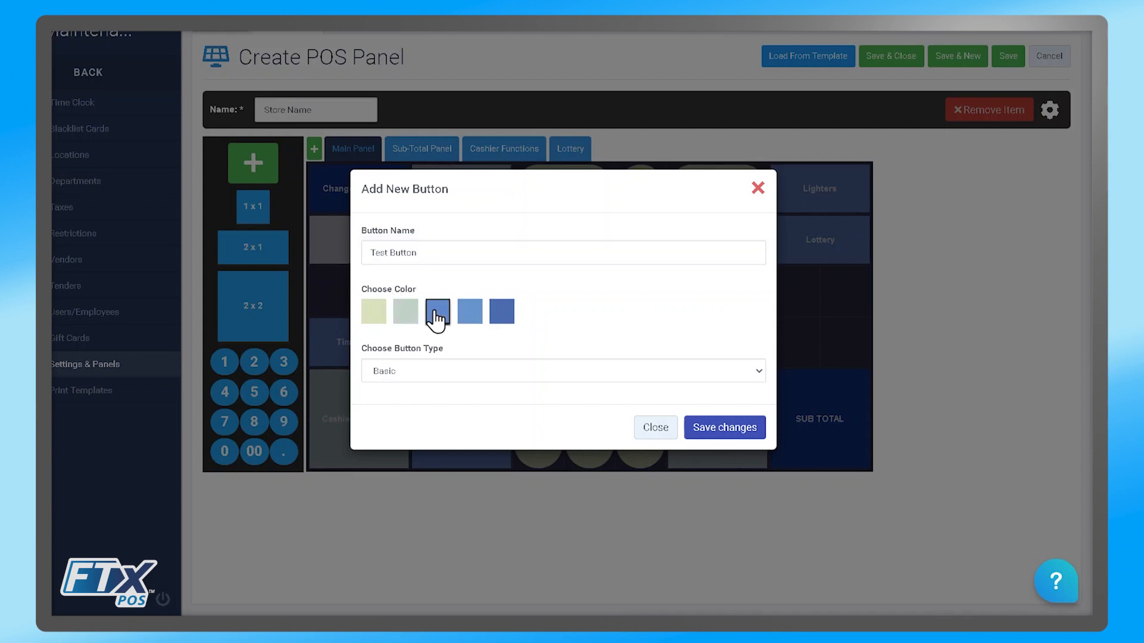
pyautogui.click(439, 371)
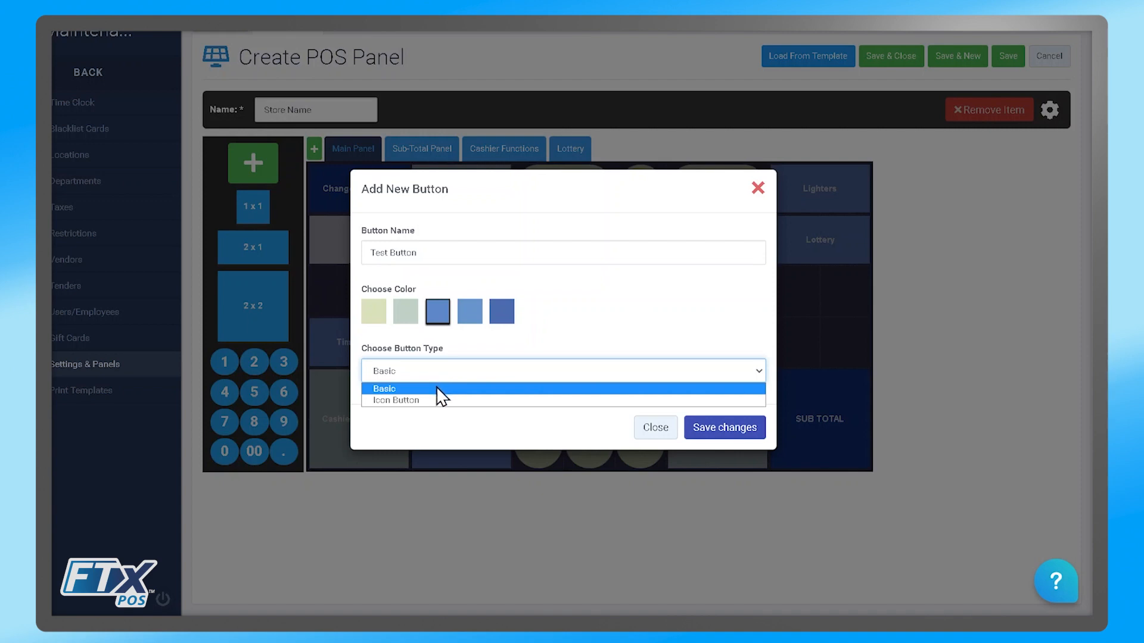
pyautogui.click(407, 389)
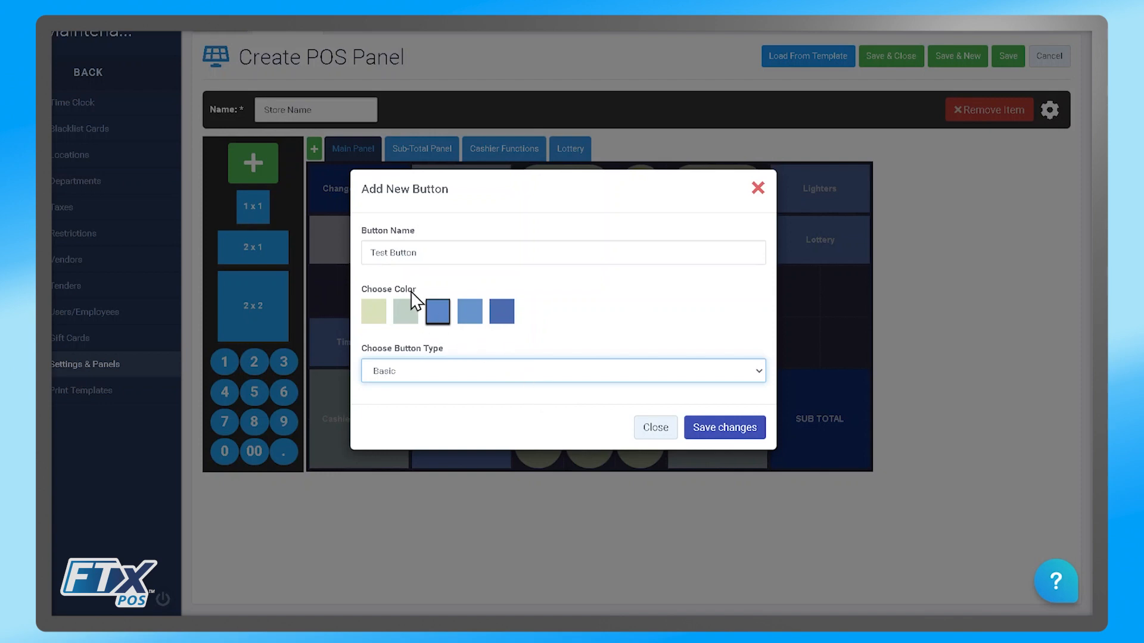
pyautogui.click(726, 428)
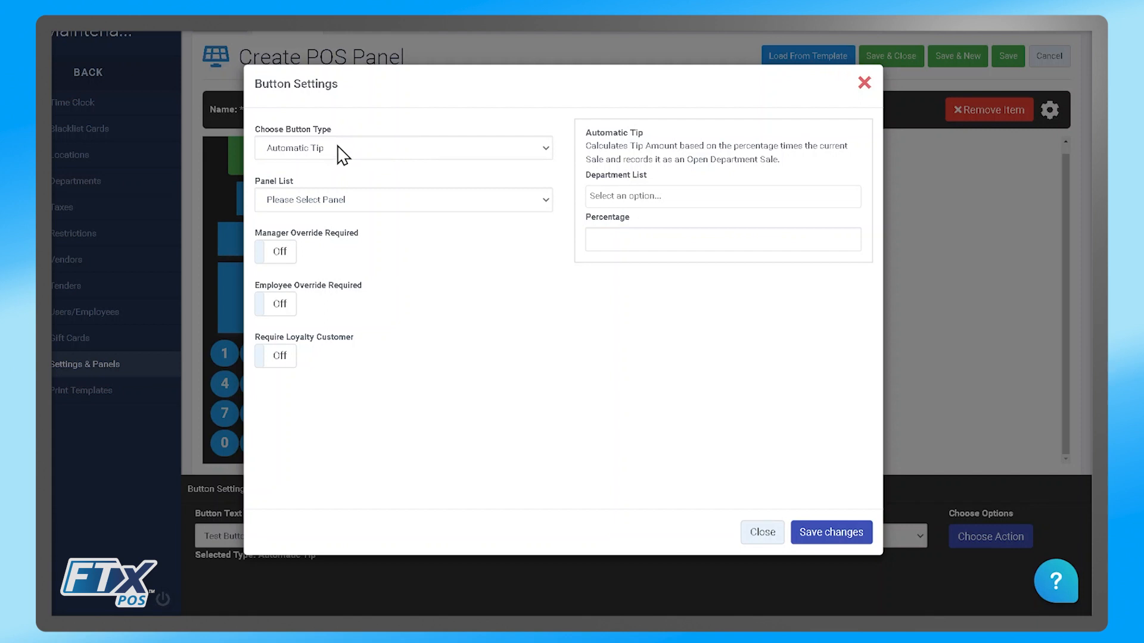
# Set Test Button's action type to Tender with Cash as its tender, leaving Is Quick Cash off.
pyautogui.click(337, 149)
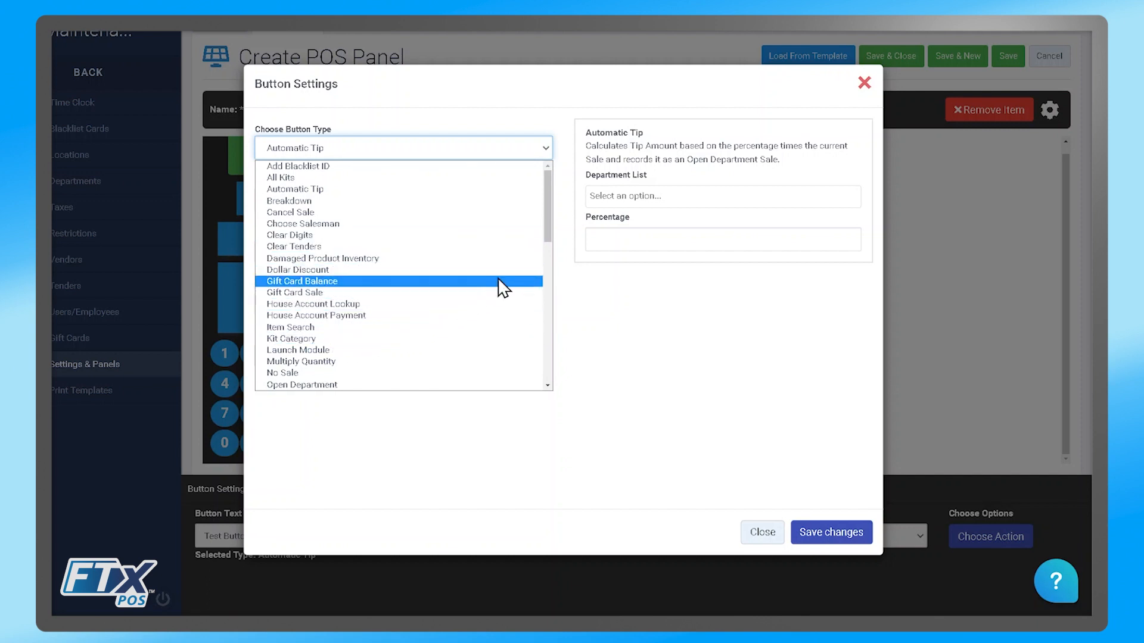
pyautogui.moveTo(550, 229); pyautogui.dragTo(513, 375)
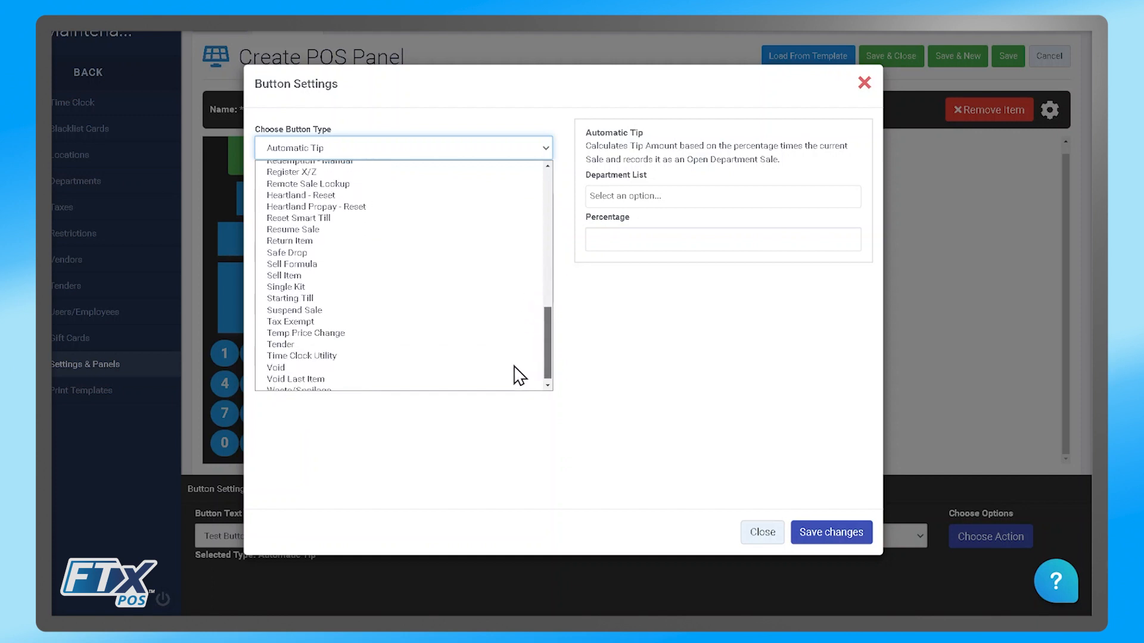
pyautogui.click(396, 345)
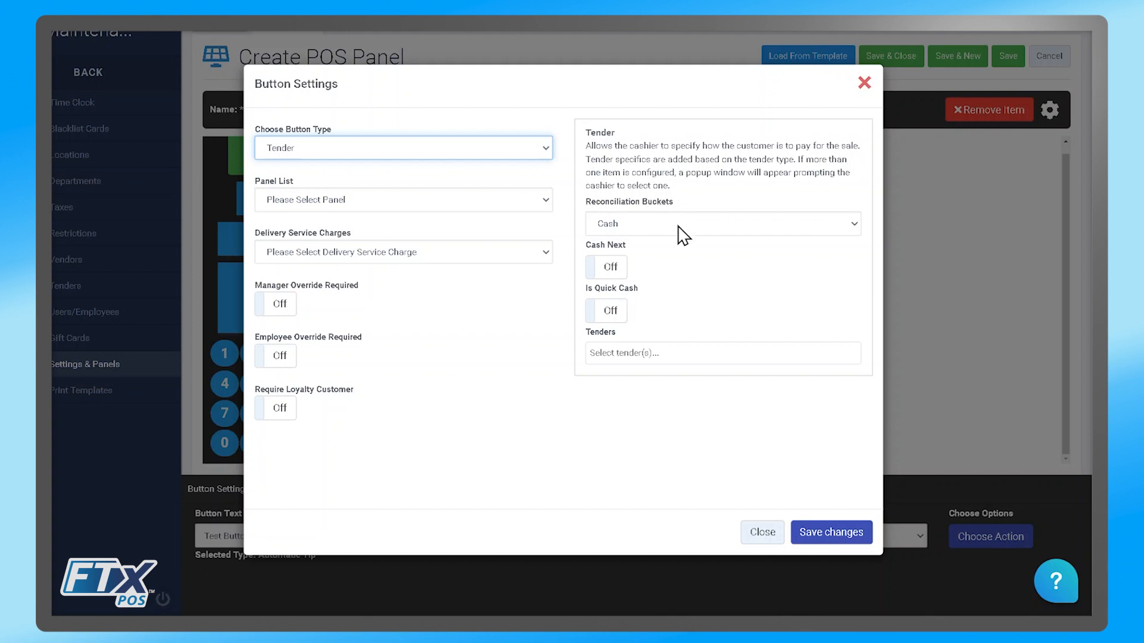
pyautogui.click(609, 311)
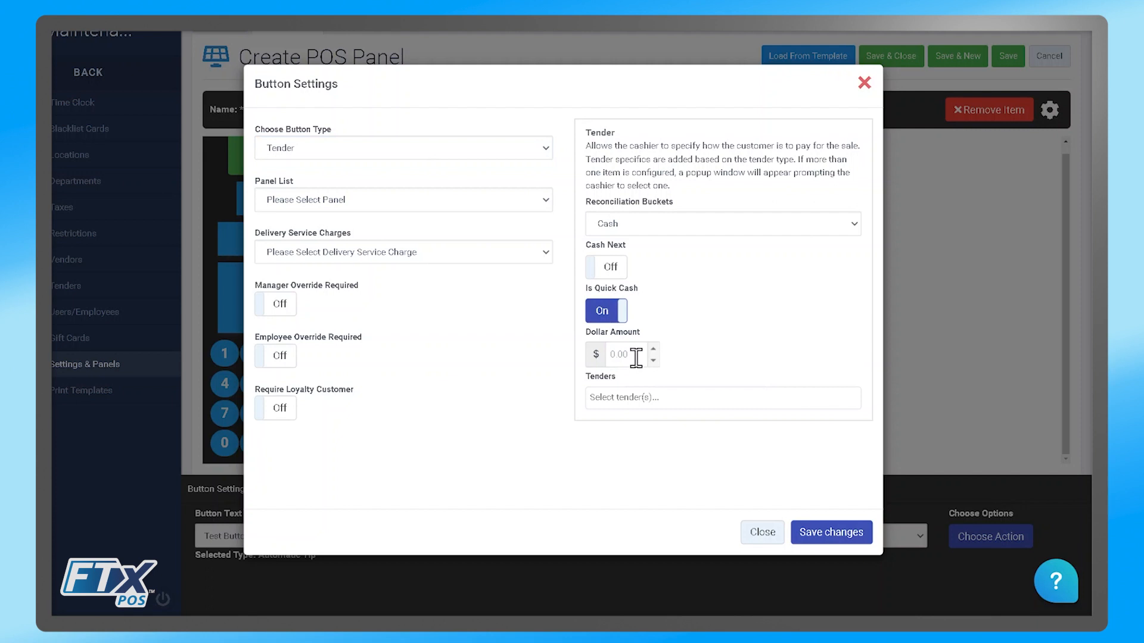
pyautogui.click(615, 310)
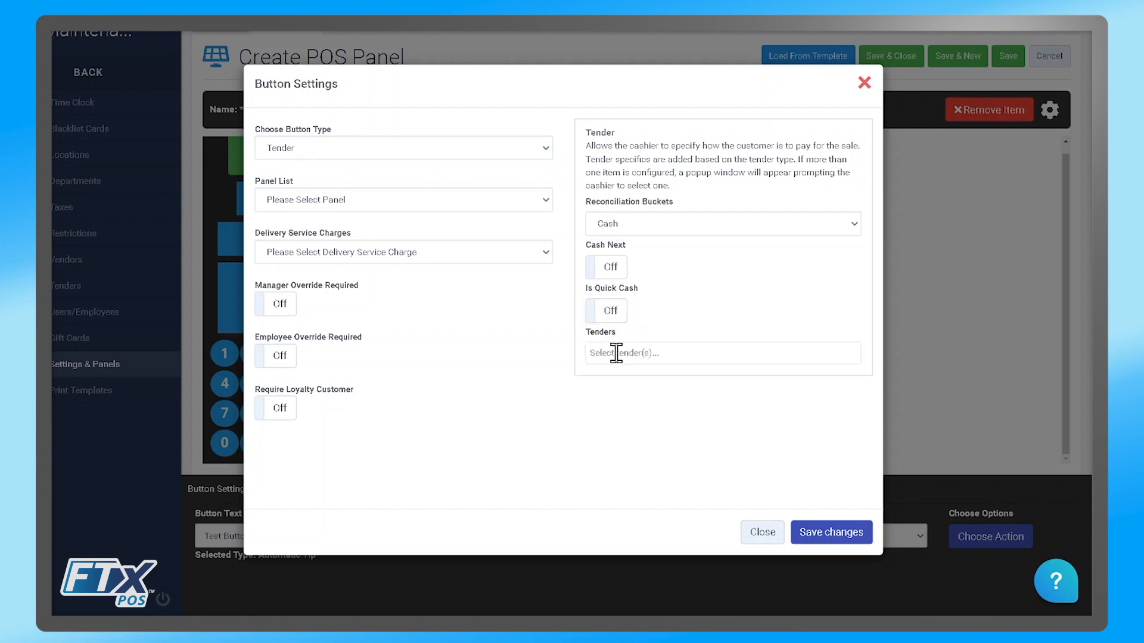
pyautogui.click(653, 356)
pyautogui.click(642, 377)
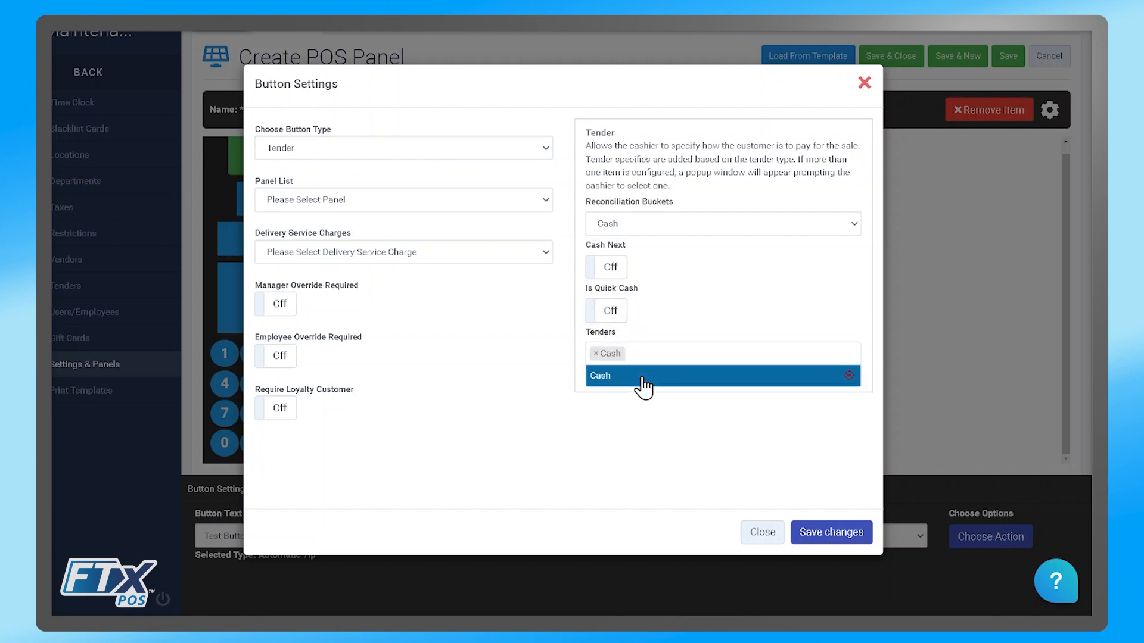
pyautogui.click(695, 315)
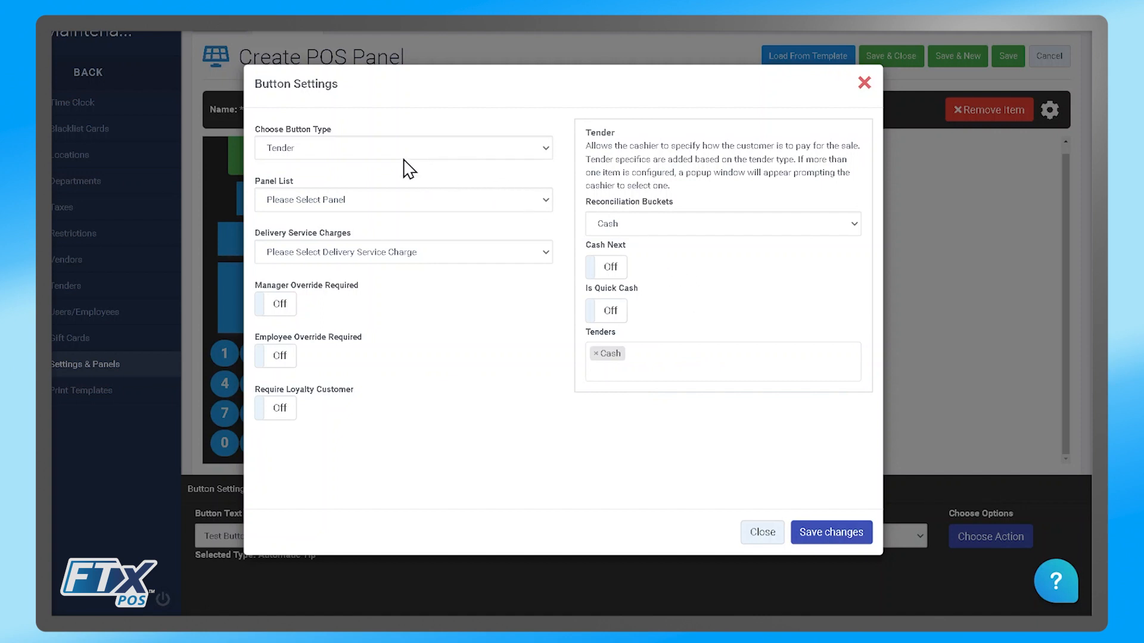
# Link Test Button to the Main Panel, require employee override and a loyalty customer, and save its settings.
pyautogui.click(393, 201)
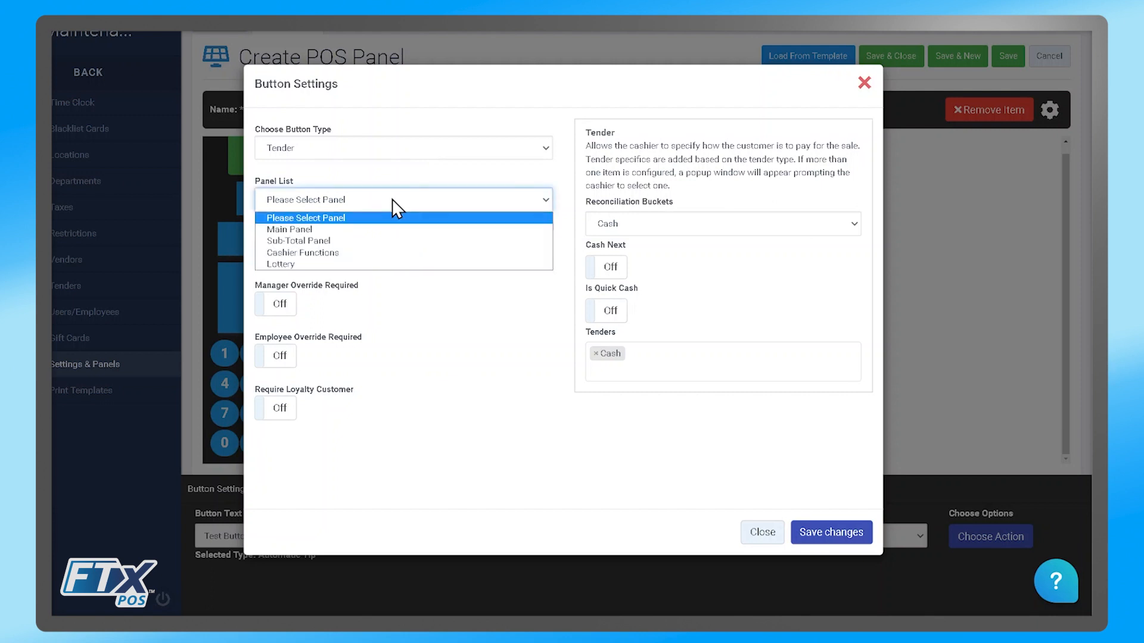
pyautogui.click(337, 230)
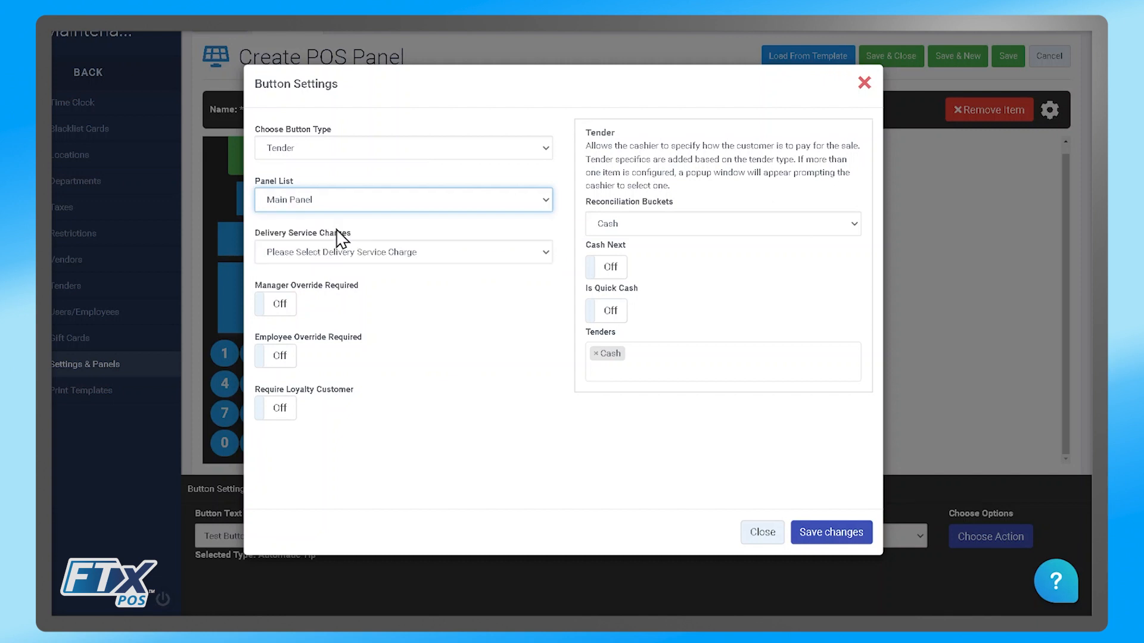
pyautogui.click(356, 256)
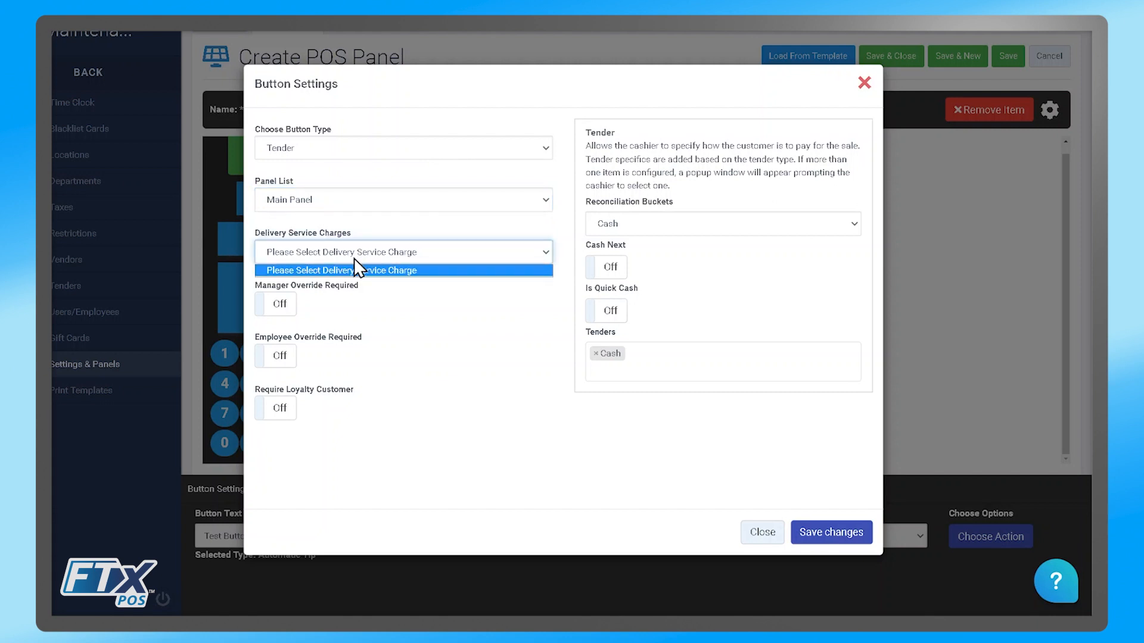
pyautogui.click(356, 270)
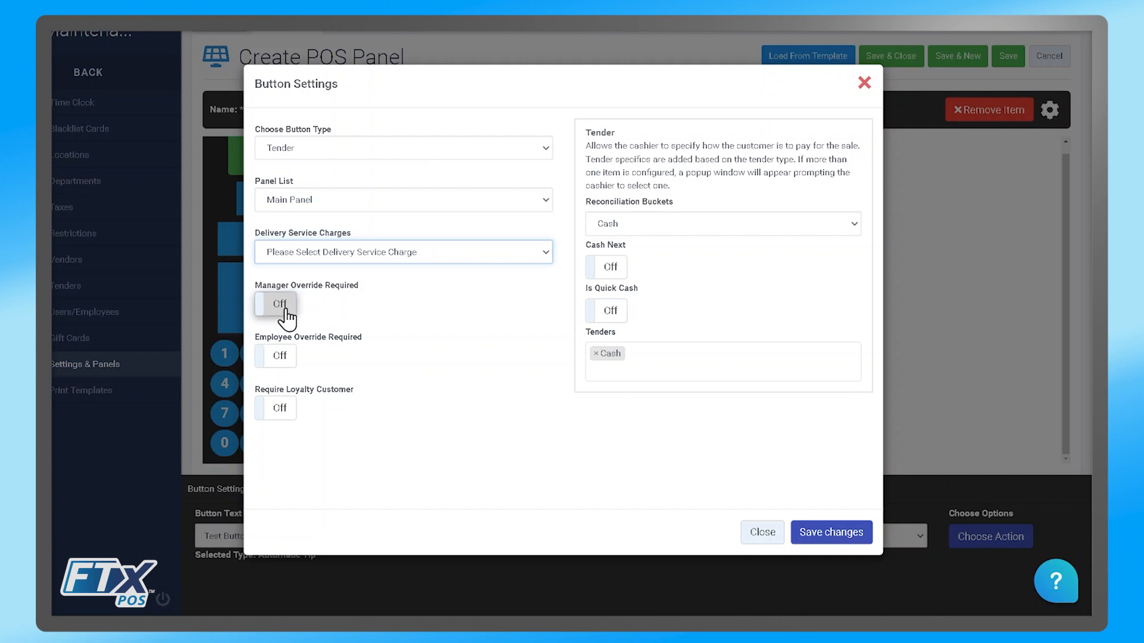
pyautogui.click(287, 318)
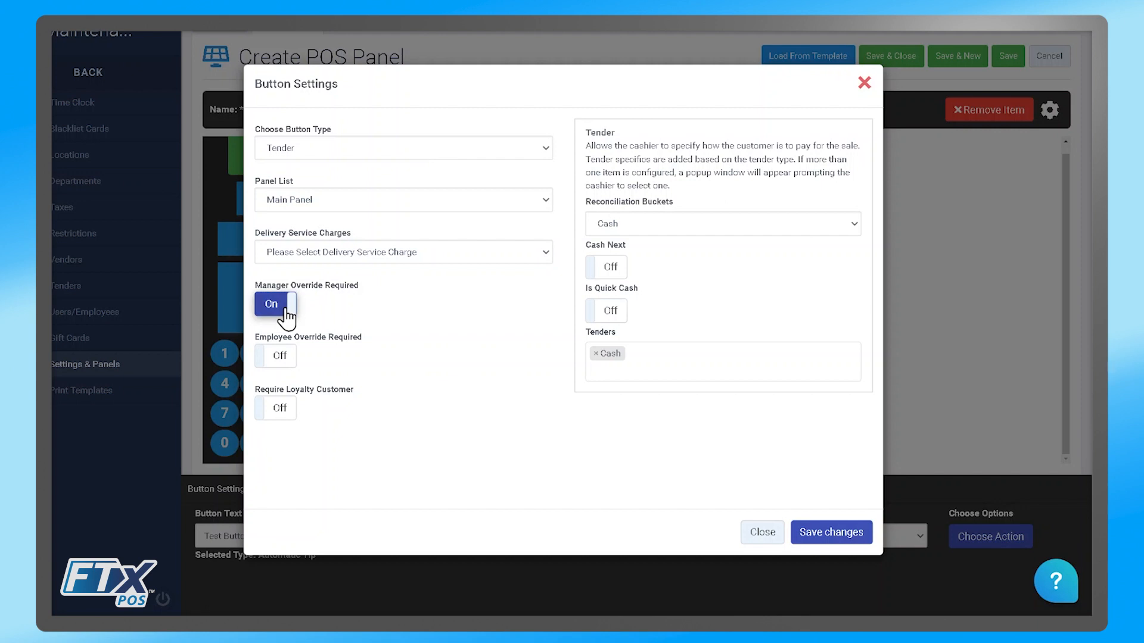
pyautogui.click(278, 358)
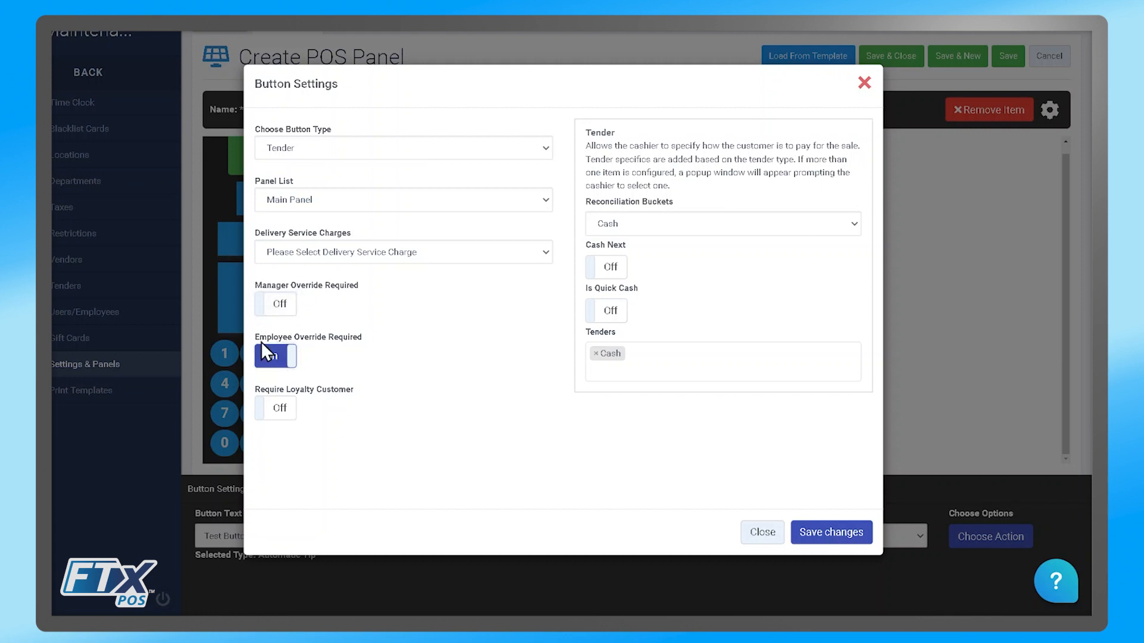
pyautogui.click(277, 410)
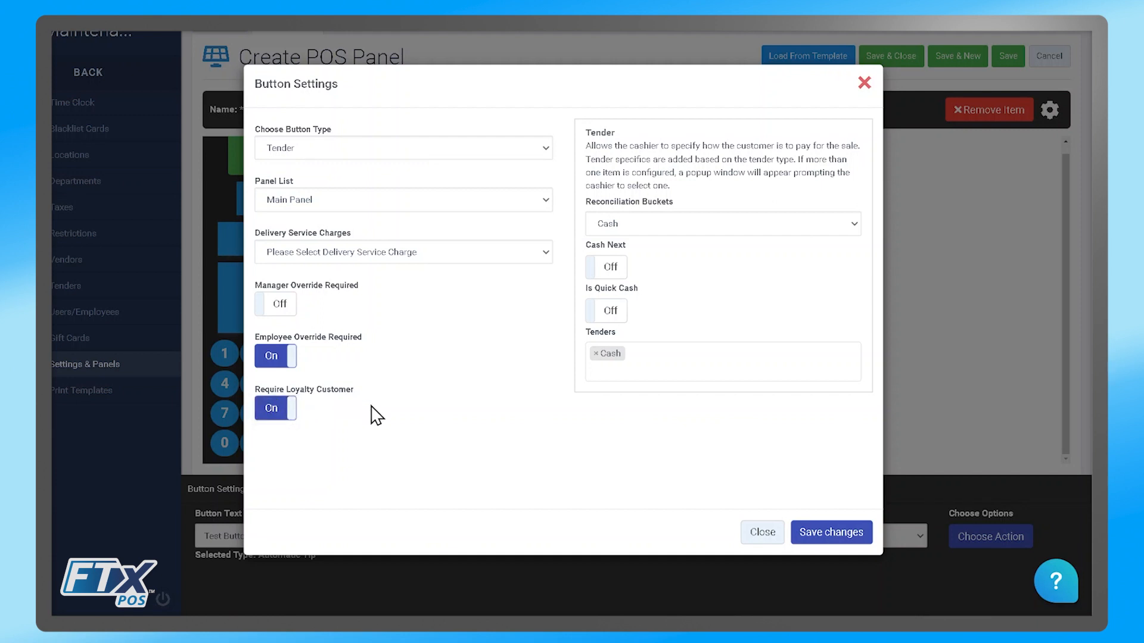
pyautogui.click(832, 544)
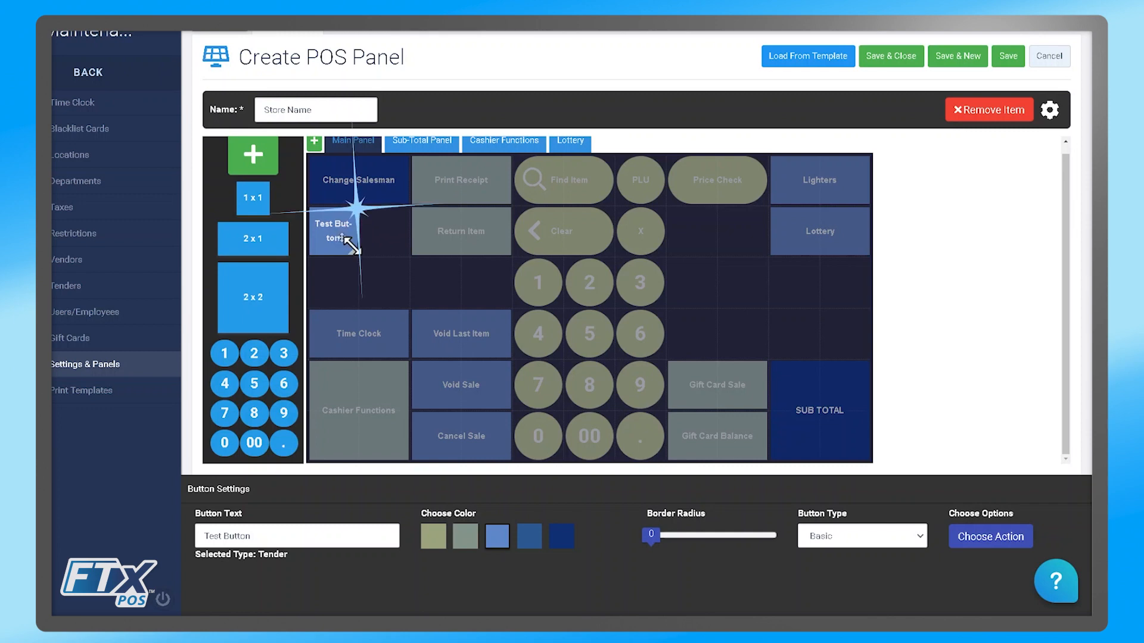
# Deselect Test Button and add a new panel after Lottery.
pyautogui.click(1065, 304)
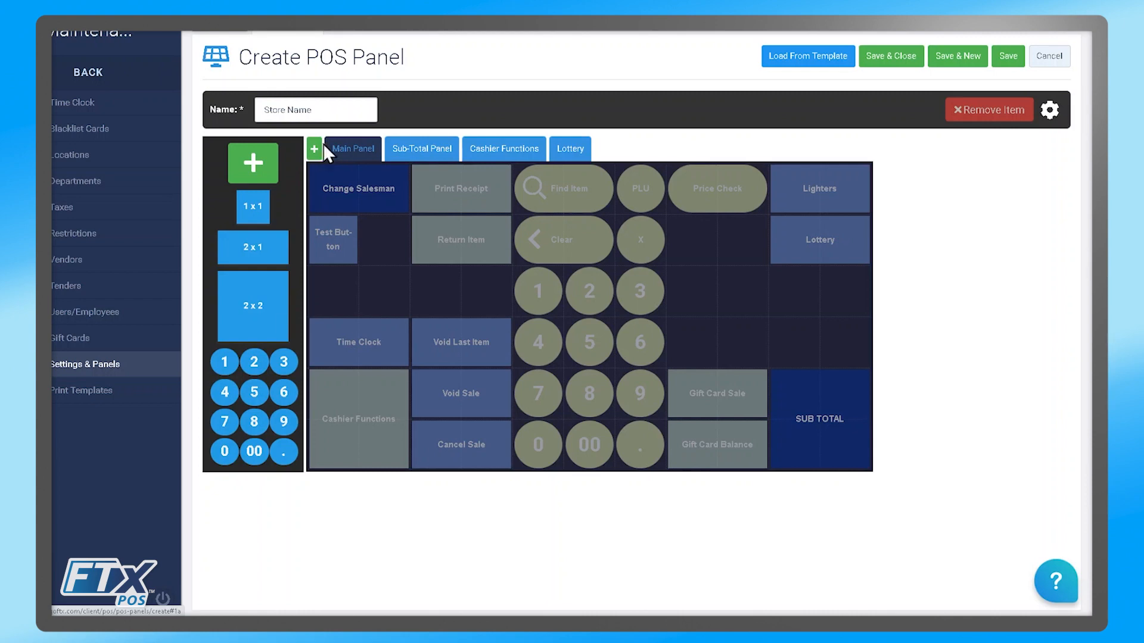
pyautogui.moveTo(563, 154)
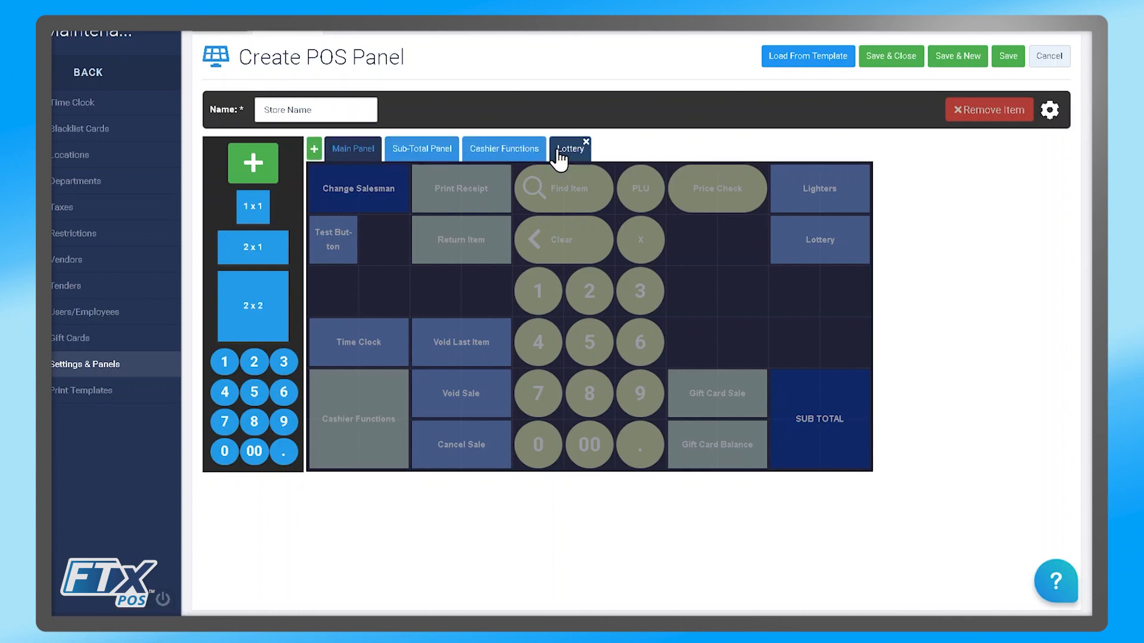
pyautogui.click(315, 150)
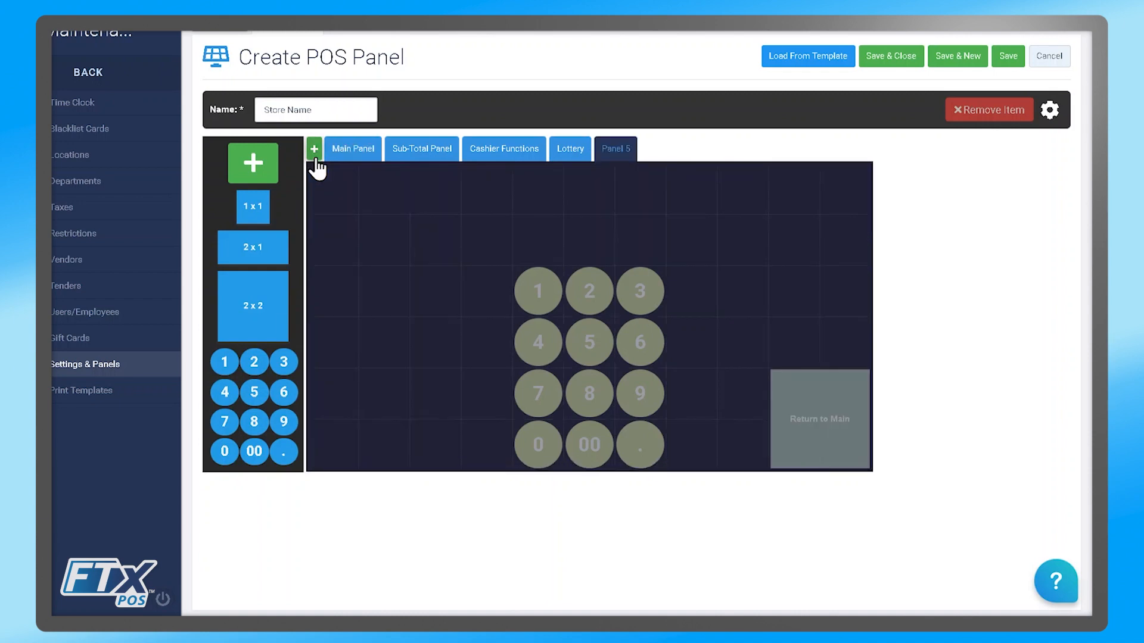
# Add a 2 x 1 Basic button named Additional Button directly above Return to Main on the new panel.
pyautogui.moveTo(253, 253); pyautogui.dragTo(834, 324)
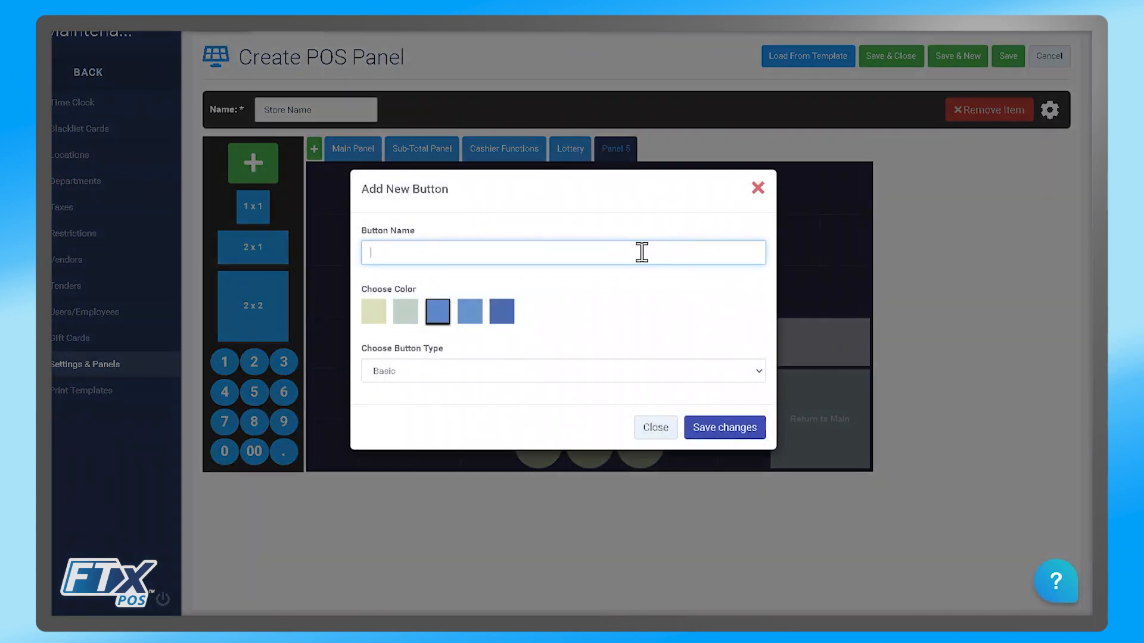
pyautogui.write('Additional Button')
pyautogui.click(726, 428)
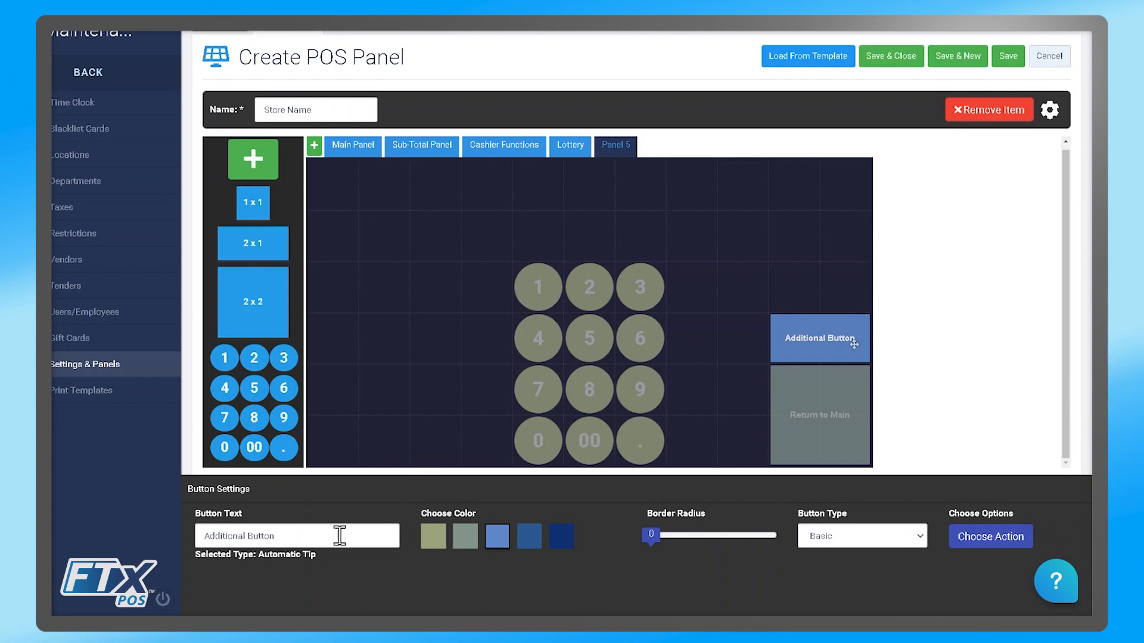
# Recolor Additional Button with the grey-green second swatch, leaving its border radius at 0.
pyautogui.click(283, 534)
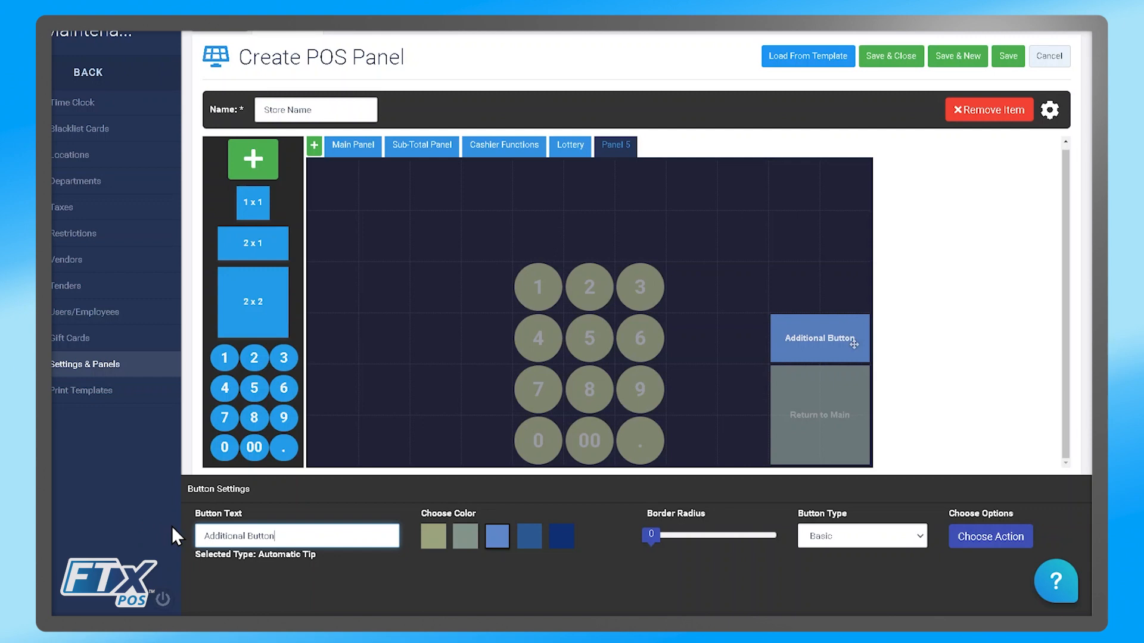
pyautogui.hotkey('ctrl', 'a')
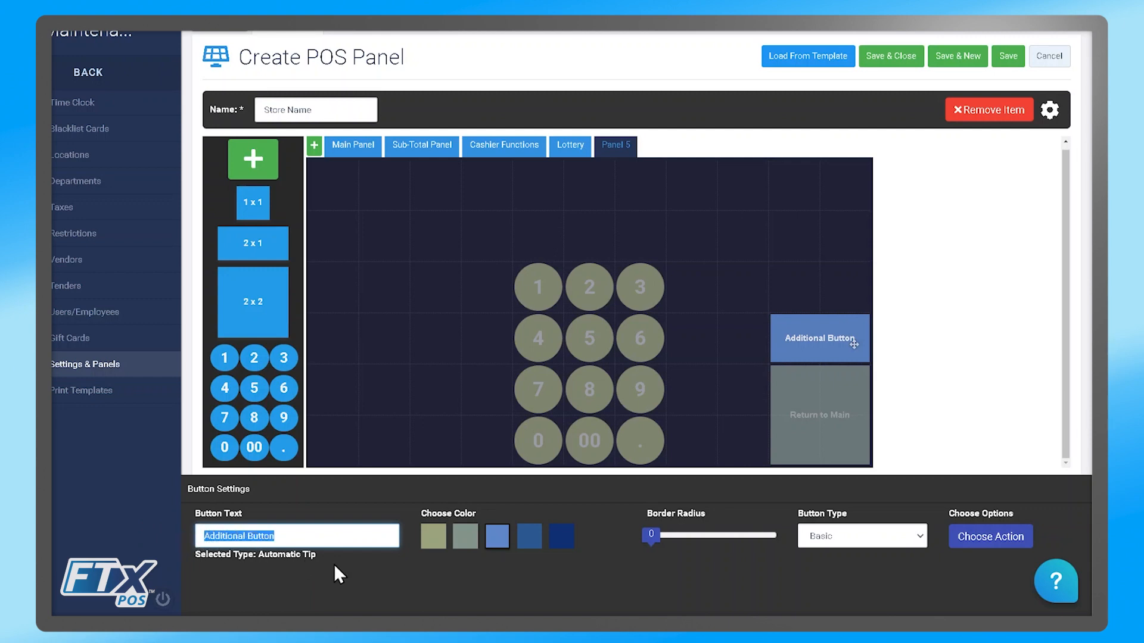
pyautogui.click(435, 537)
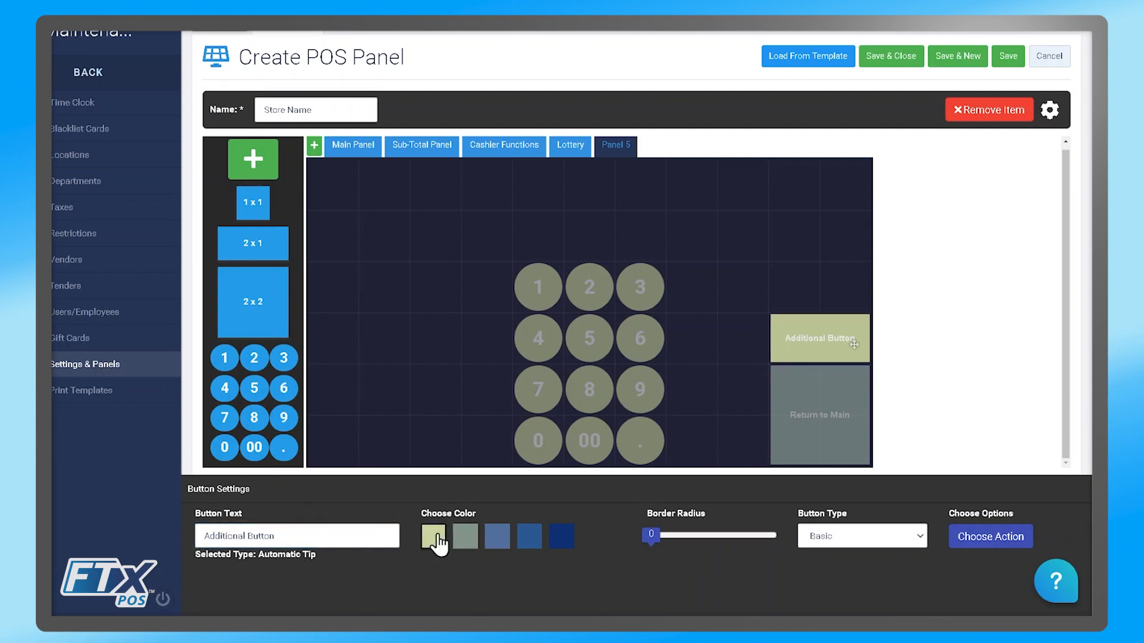
pyautogui.click(465, 539)
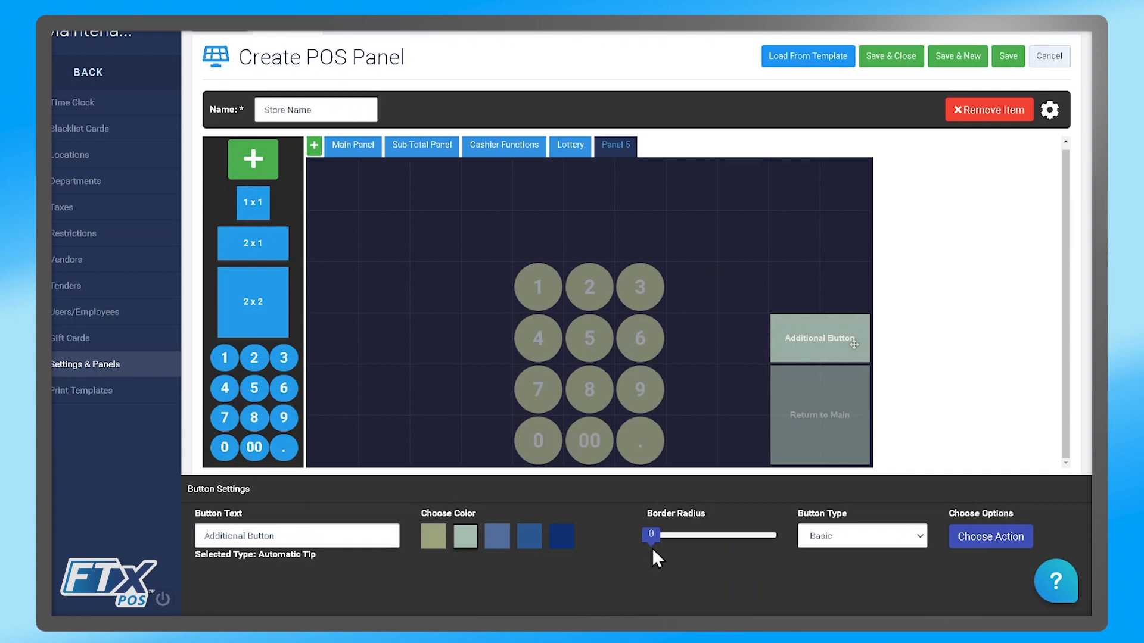
pyautogui.moveTo(651, 539); pyautogui.dragTo(581, 523)
# Change Additional Button's type to Icon Button and give it the raised open hand icon.
pyautogui.click(840, 548)
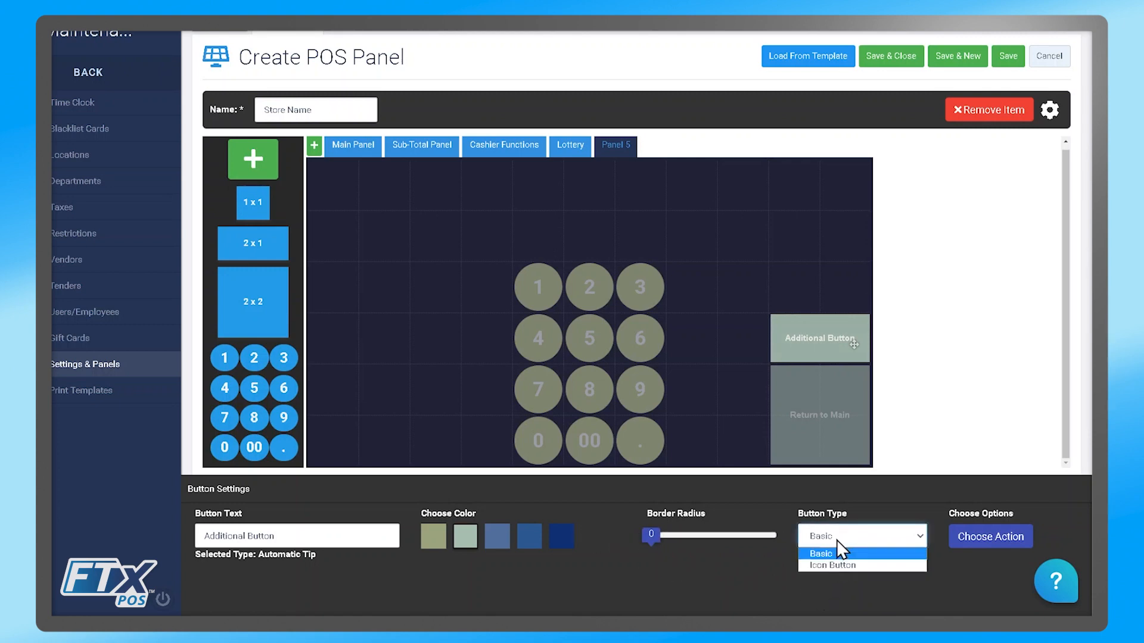
pyautogui.click(841, 566)
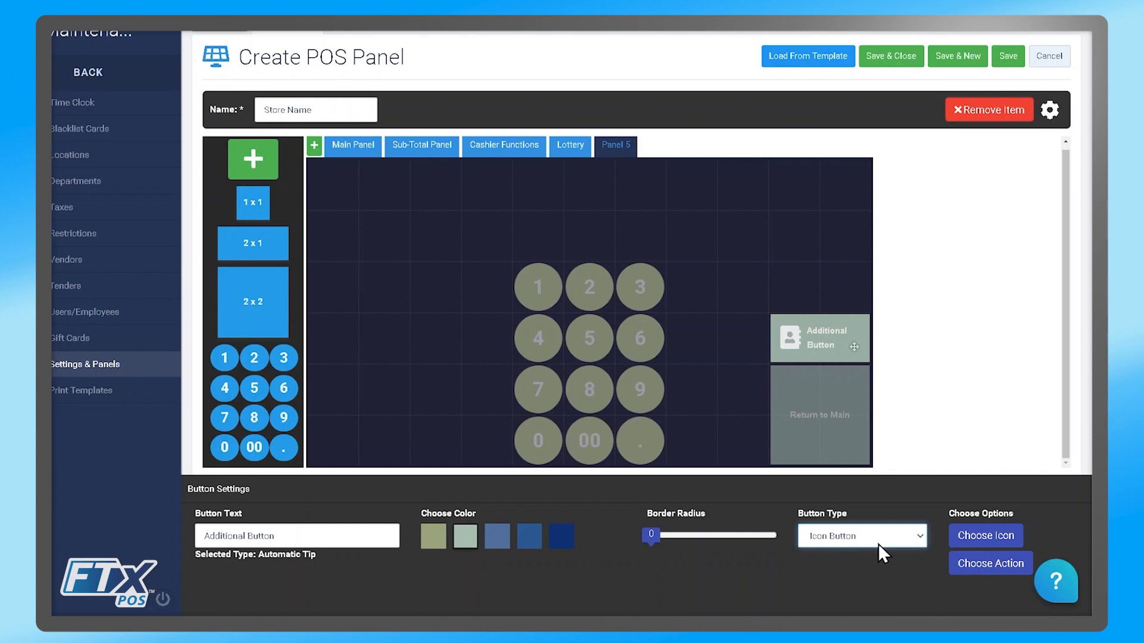
pyautogui.click(977, 536)
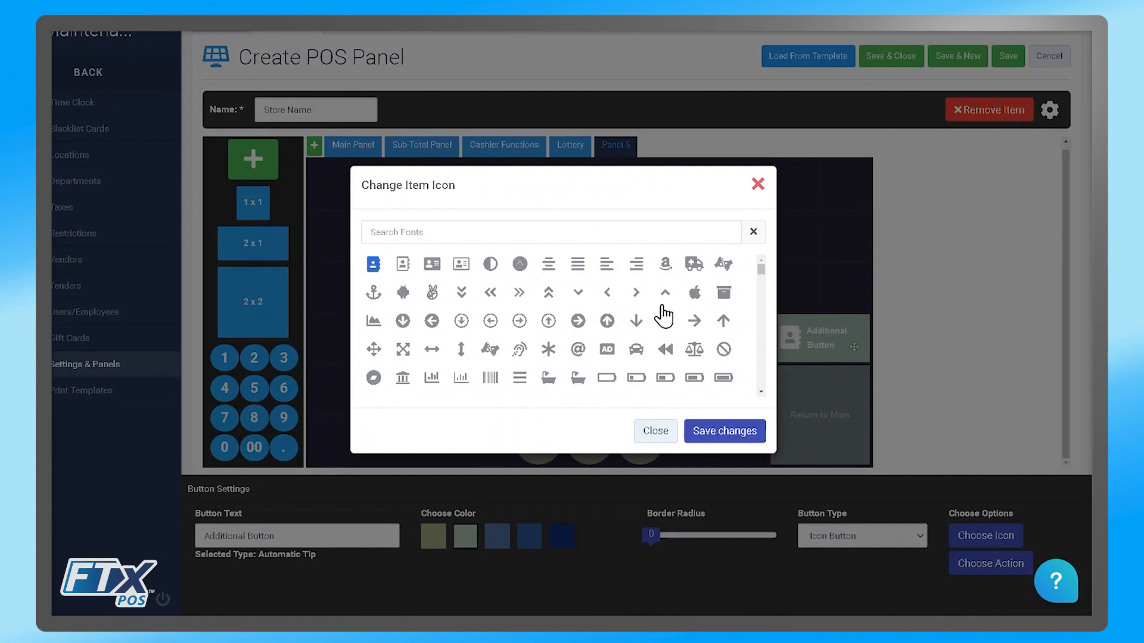
pyautogui.moveTo(761, 272); pyautogui.dragTo(758, 322)
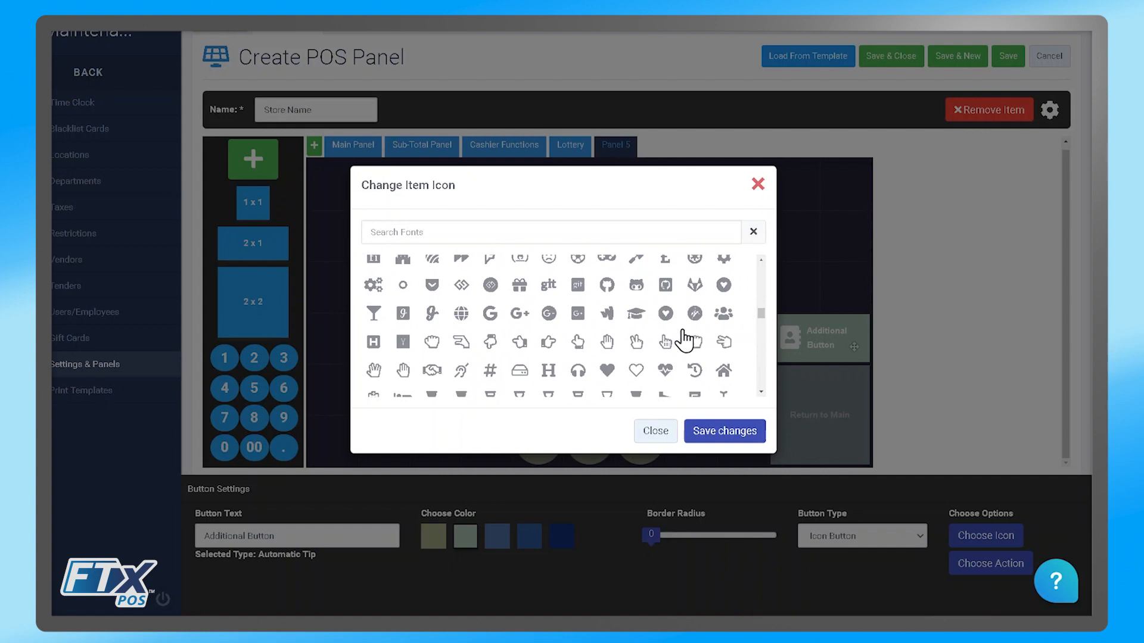
pyautogui.click(607, 342)
pyautogui.click(703, 441)
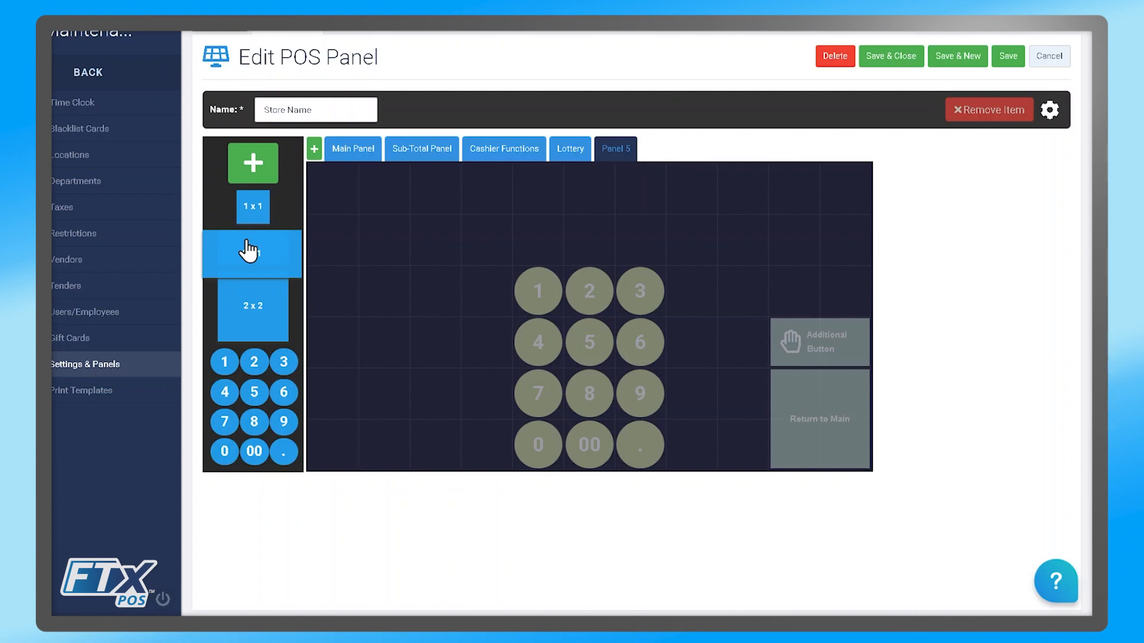
# Add a 2 x 1 Basic button named Open Dept in the fourth, medium blue color directly above Additional Button.
pyautogui.moveTo(249, 251); pyautogui.dragTo(823, 285)
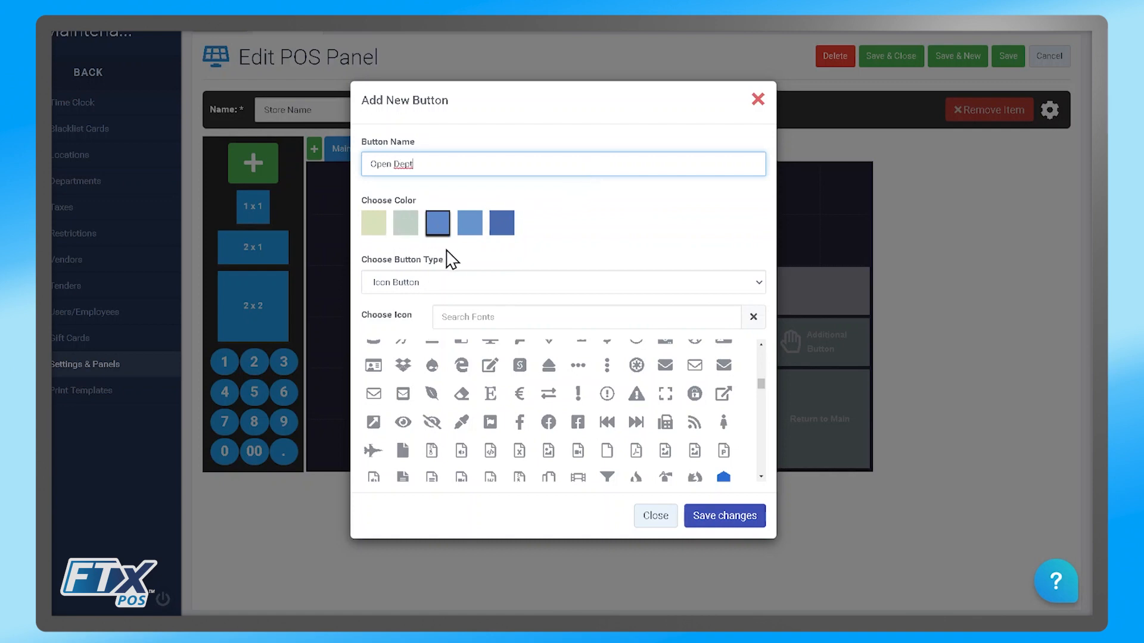
pyautogui.click(469, 225)
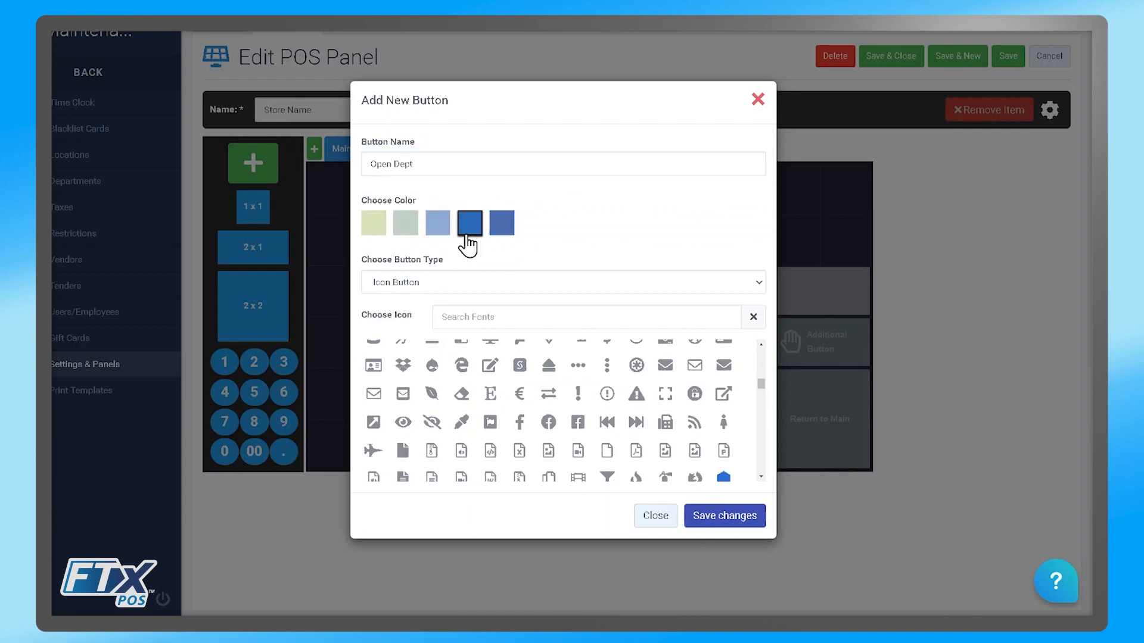
pyautogui.click(473, 285)
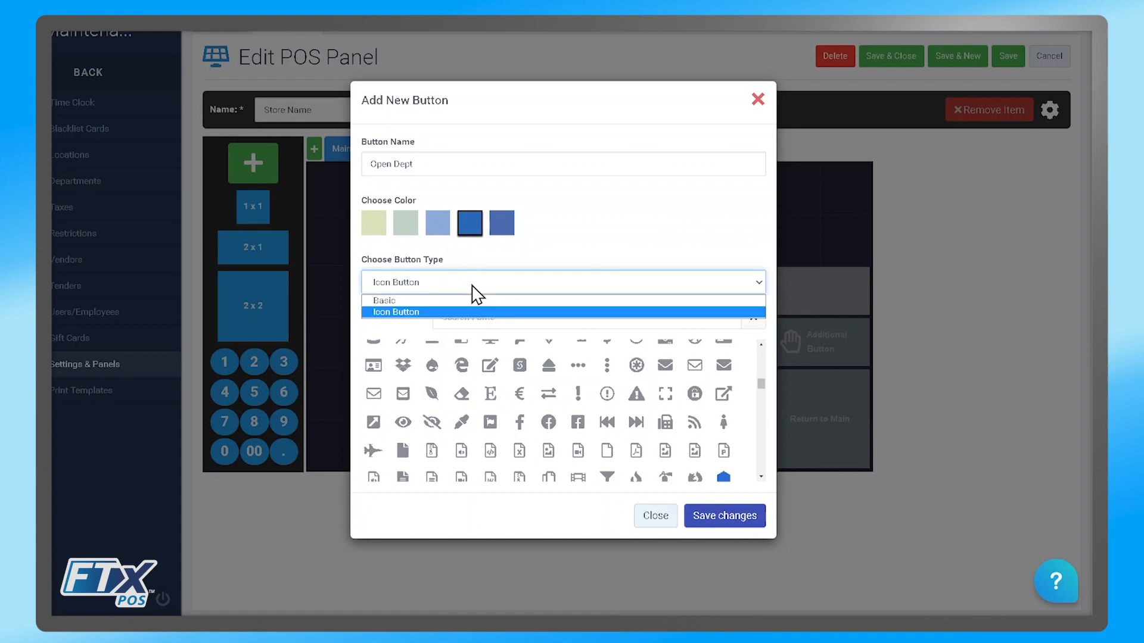
pyautogui.click(450, 303)
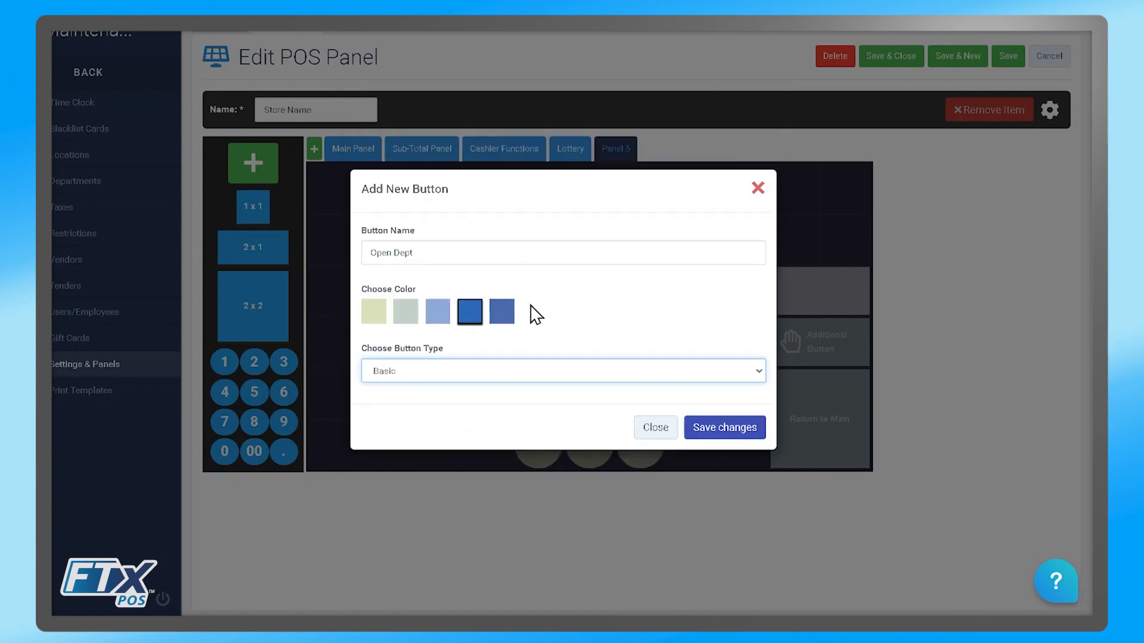
pyautogui.click(718, 433)
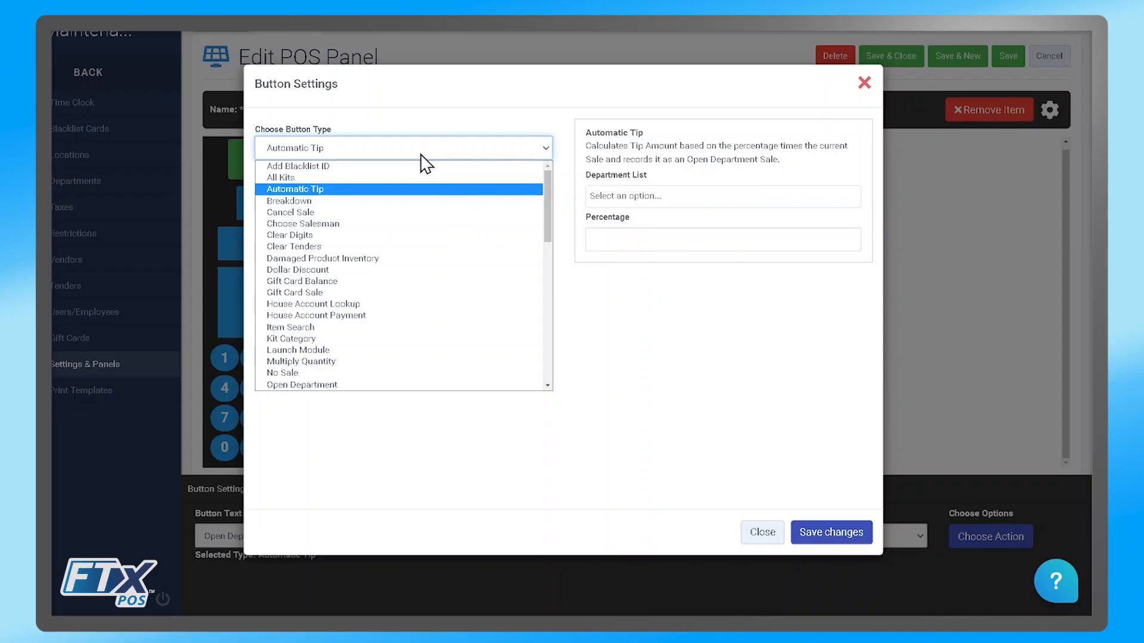
# Set Open Dept's action type to Open Department with 50 - TEST DEPARTMENT as its department, leaving Consider As A Loss off.
pyautogui.moveTo(545, 194); pyautogui.dragTo(539, 216)
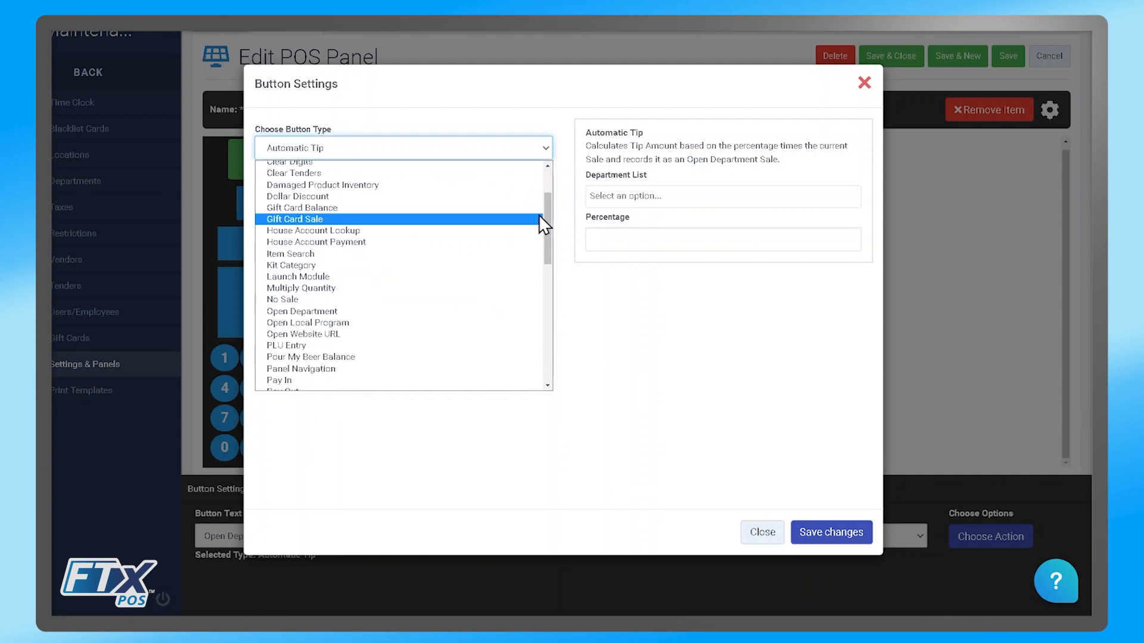
pyautogui.click(368, 312)
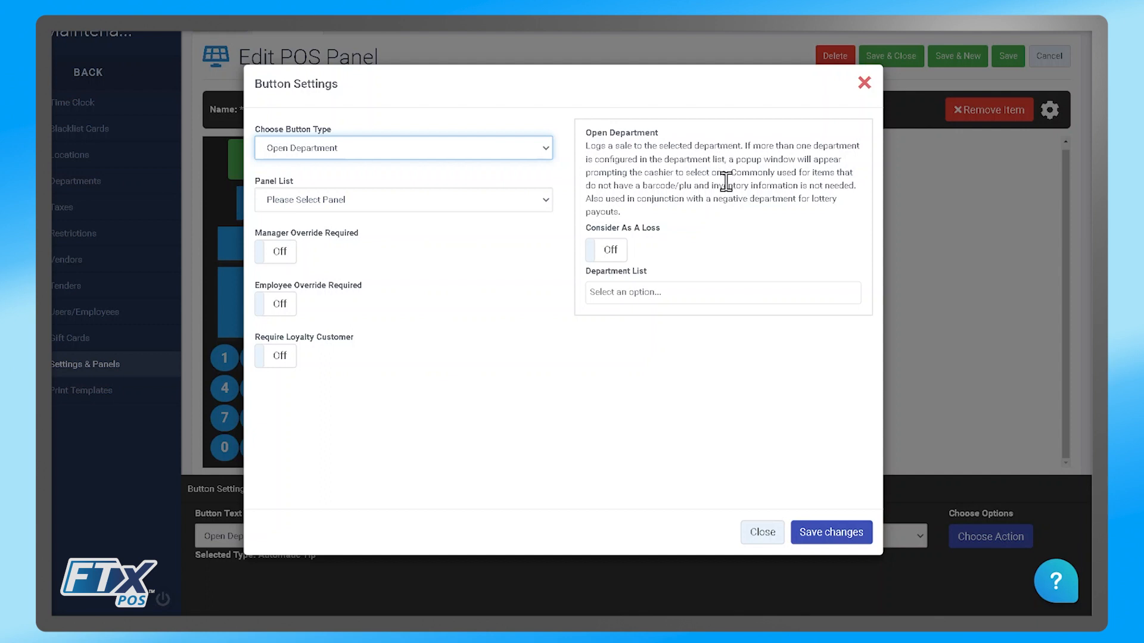
pyautogui.click(608, 256)
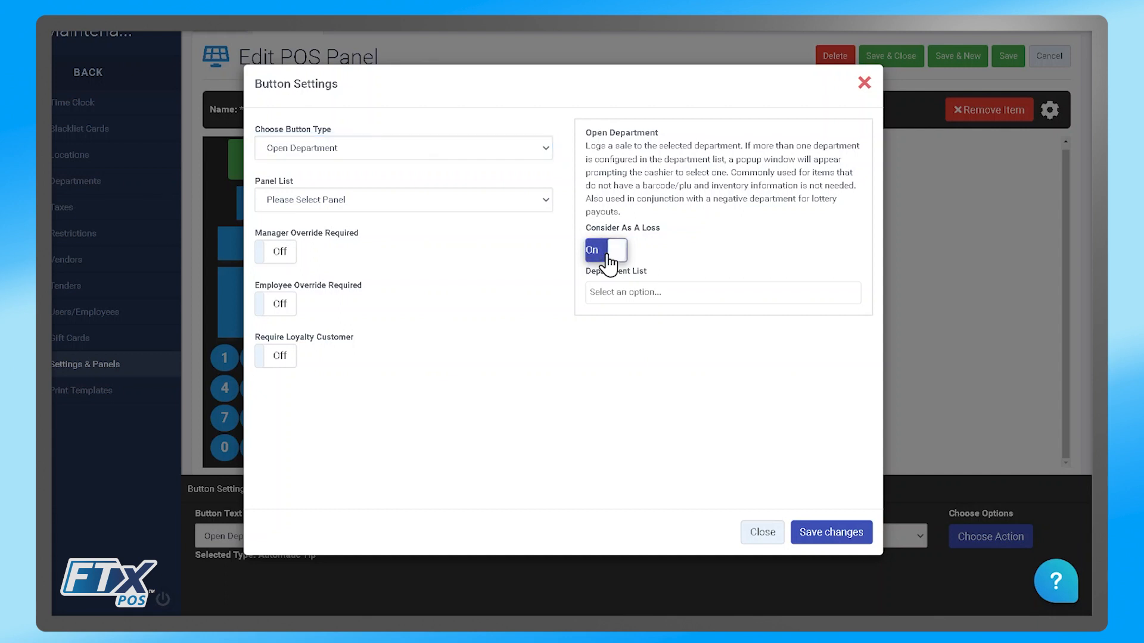
pyautogui.click(608, 256)
pyautogui.click(678, 295)
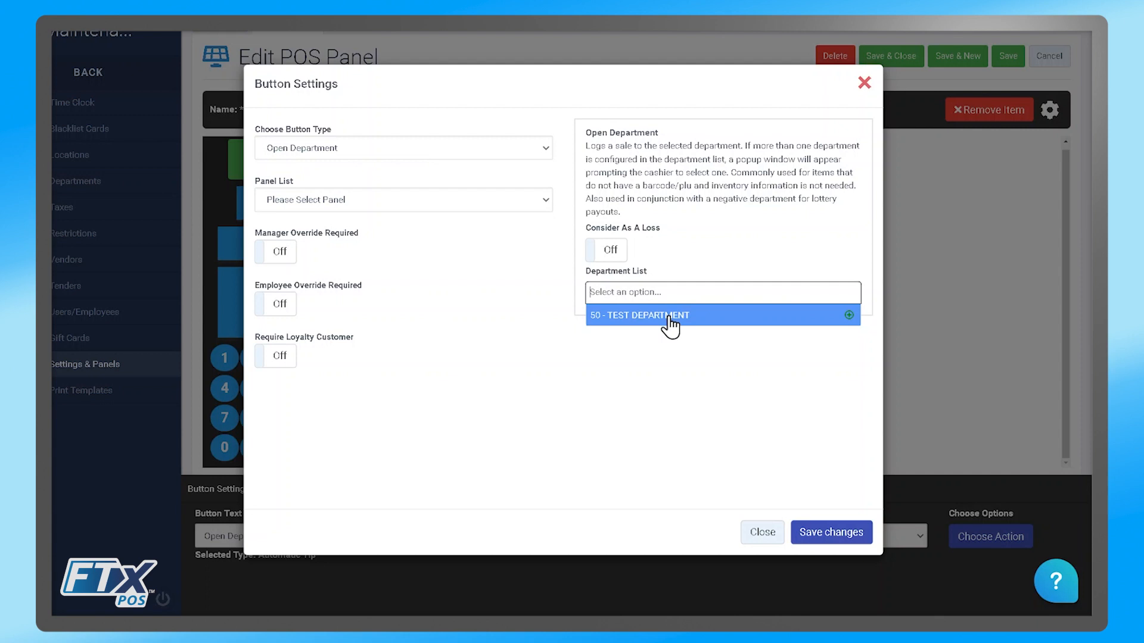
pyautogui.click(667, 317)
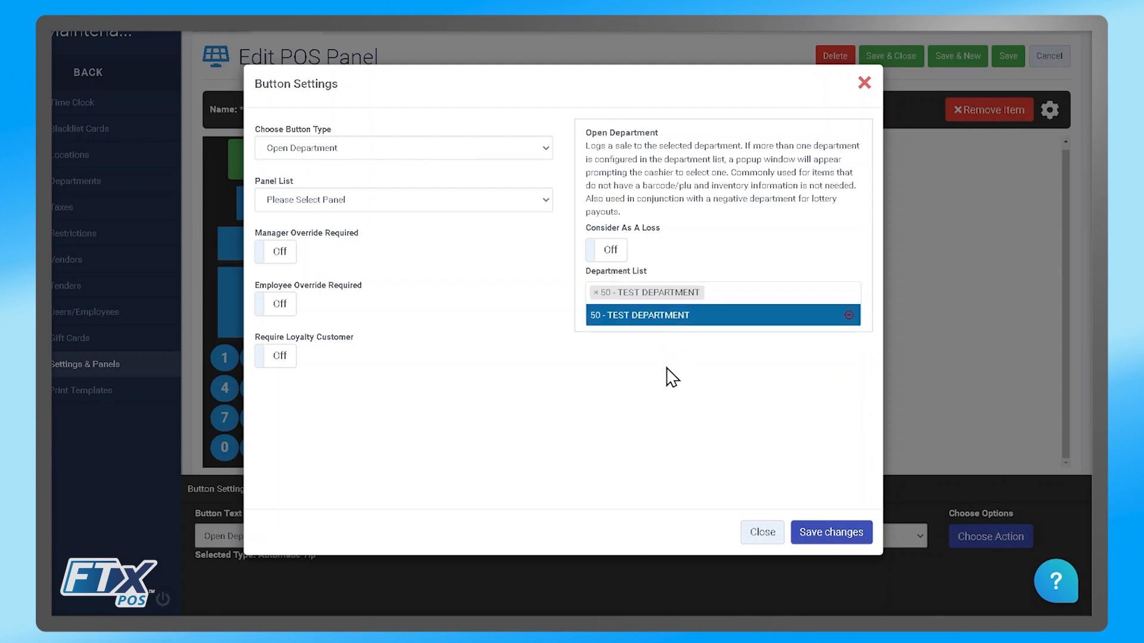
pyautogui.click(666, 369)
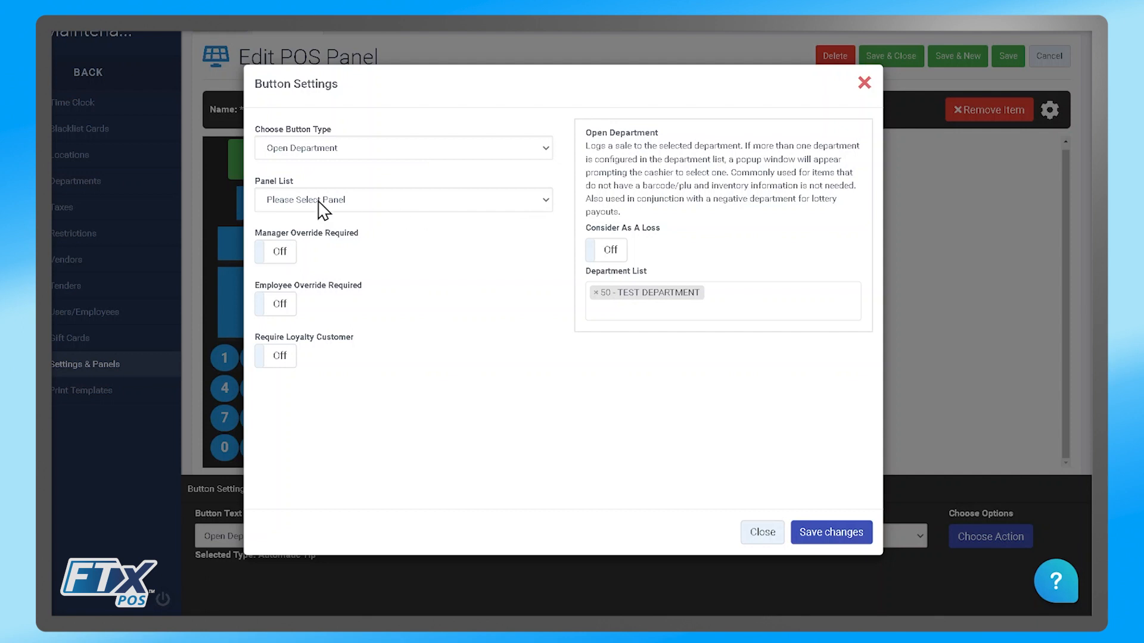
# Require manager override for Open Dept, keep employee override off, and save its settings.
pyautogui.click(289, 251)
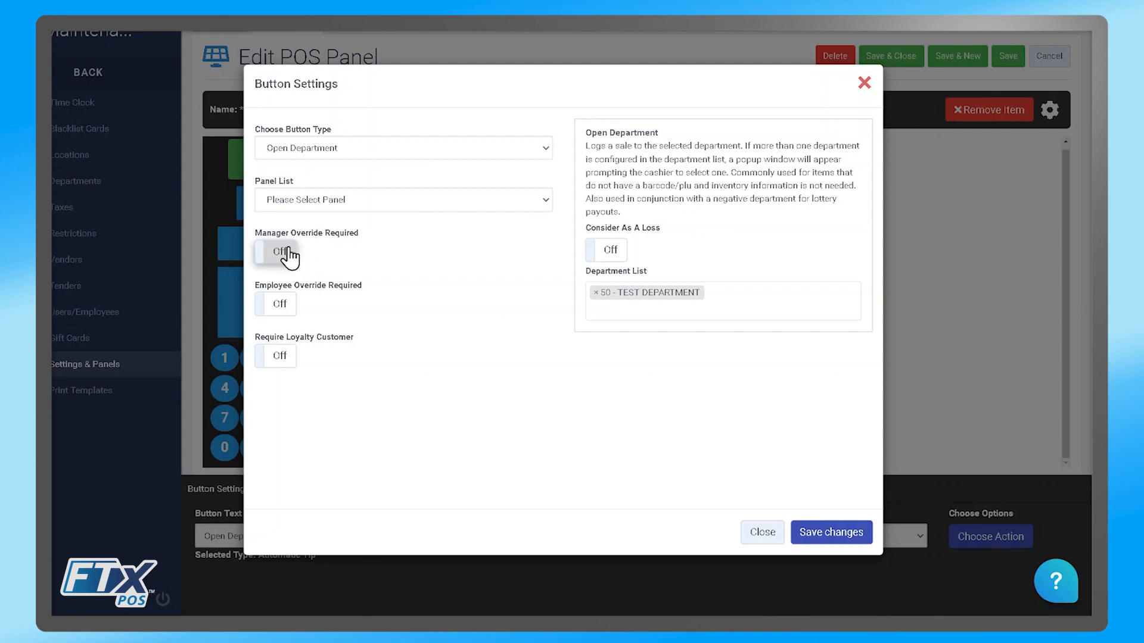
pyautogui.click(290, 253)
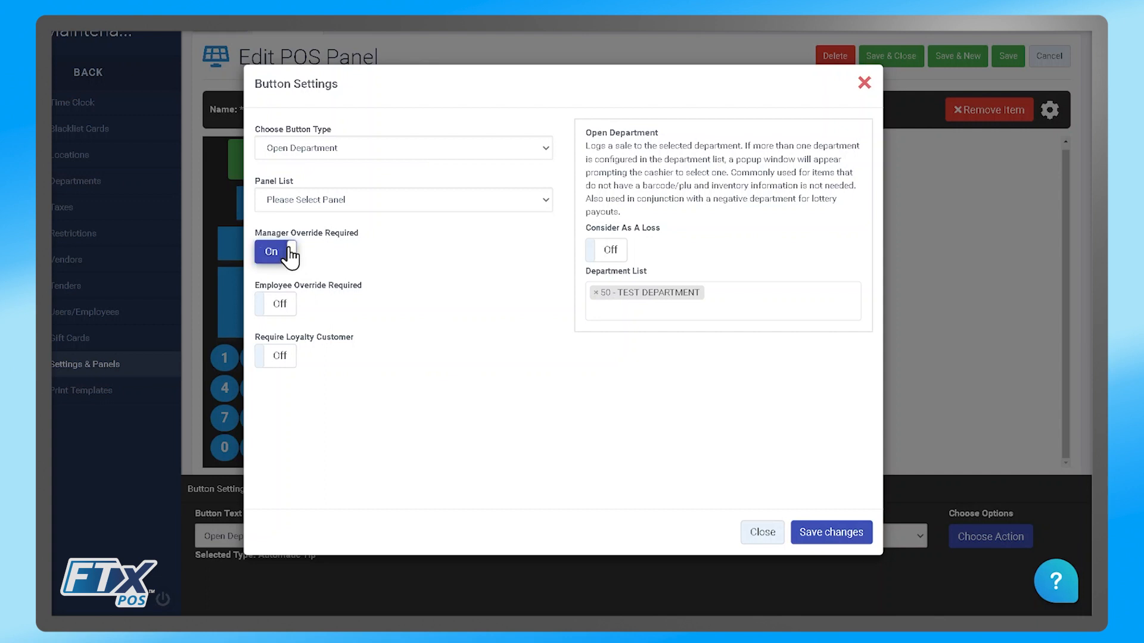
pyautogui.click(275, 305)
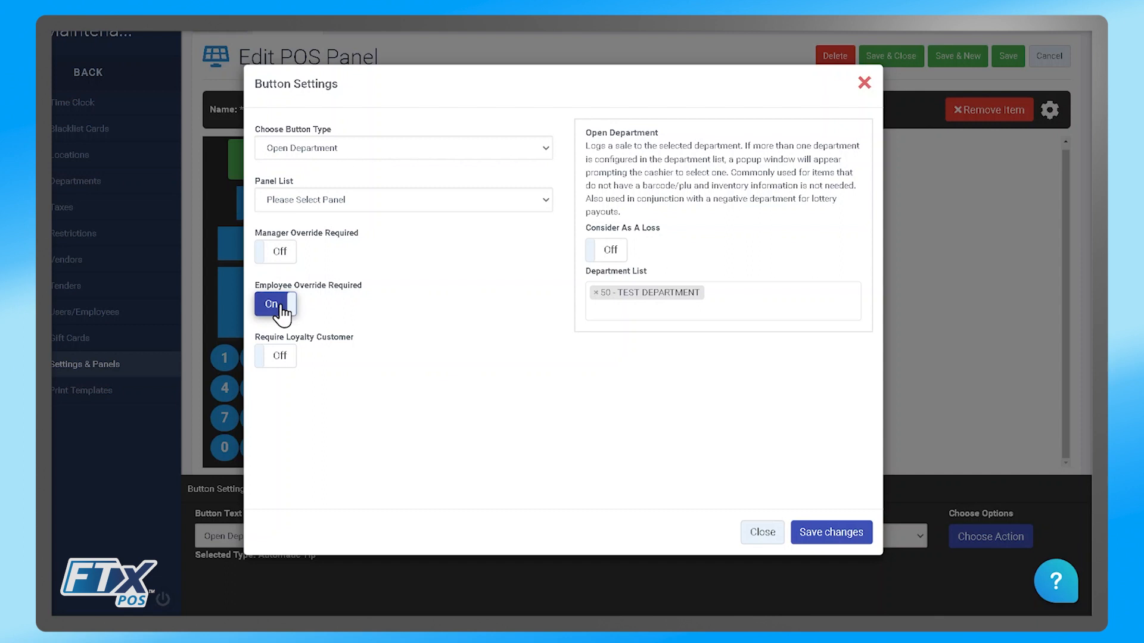
pyautogui.click(280, 260)
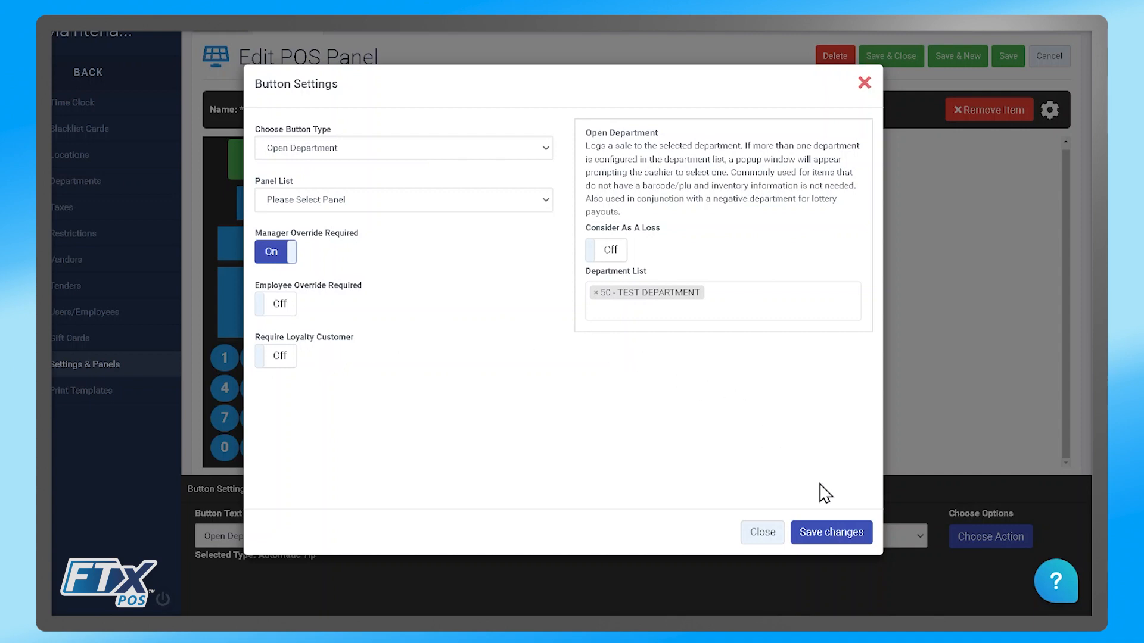
pyautogui.click(832, 533)
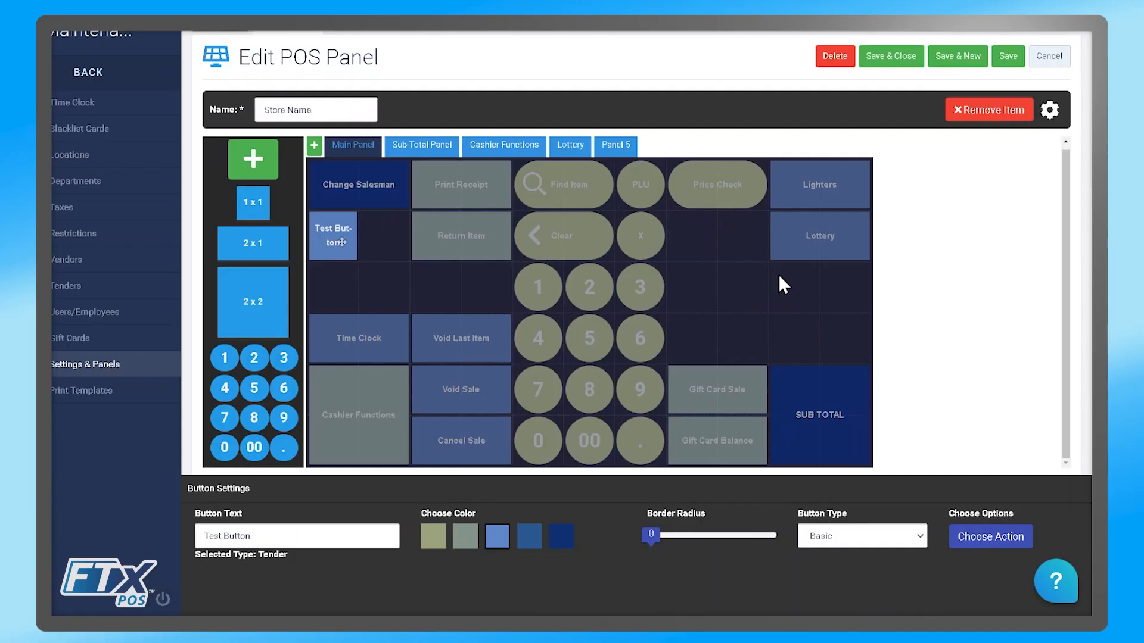
# Examine the descriptions of the Heartland Propay - Reset and Print Labels action types in Test Button's settings, then discard the changes.
pyautogui.click(991, 537)
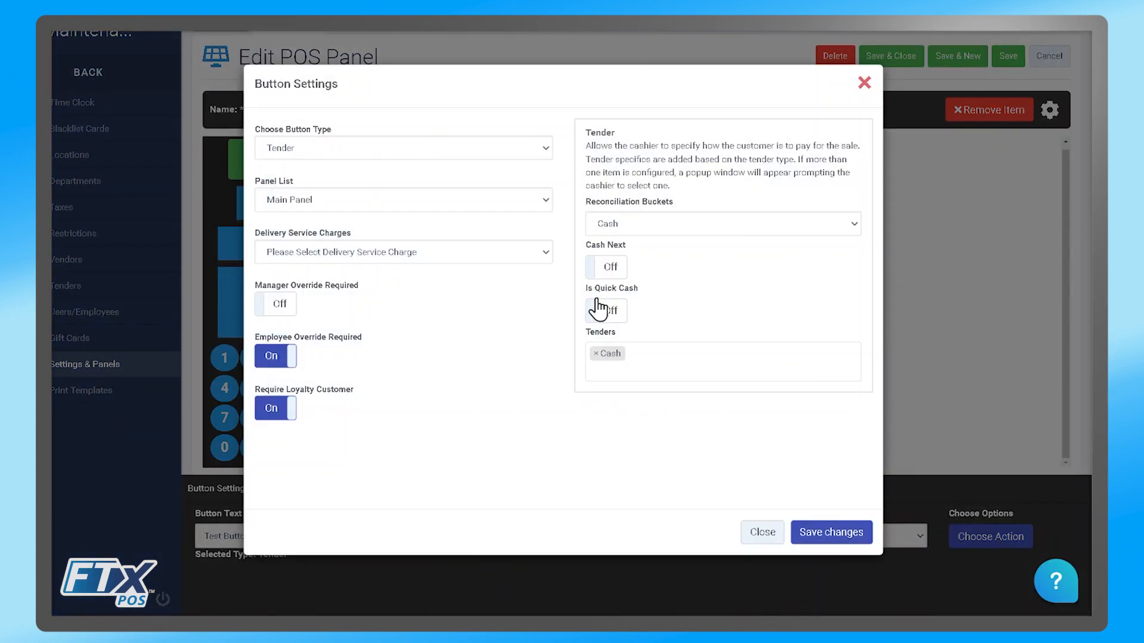
pyautogui.click(414, 154)
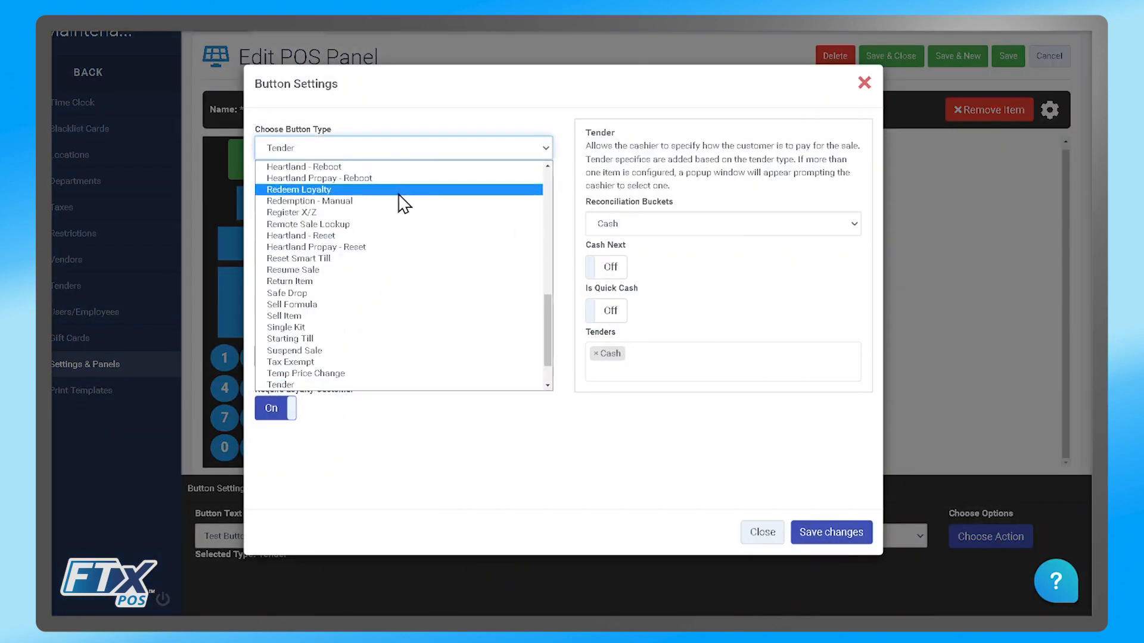
pyautogui.click(365, 246)
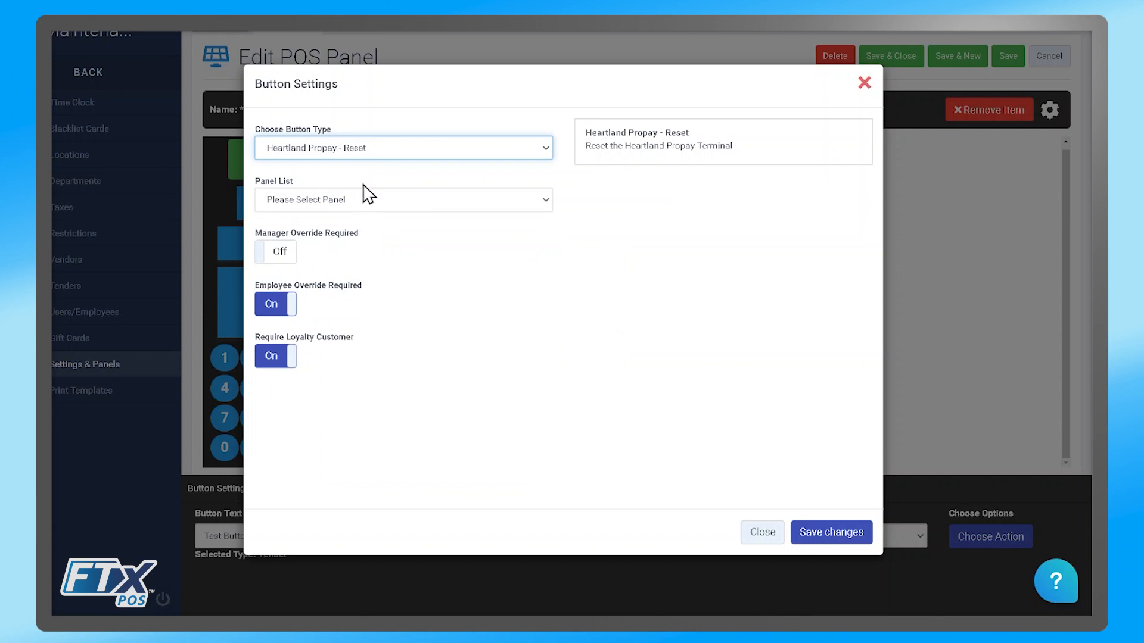
pyautogui.click(366, 155)
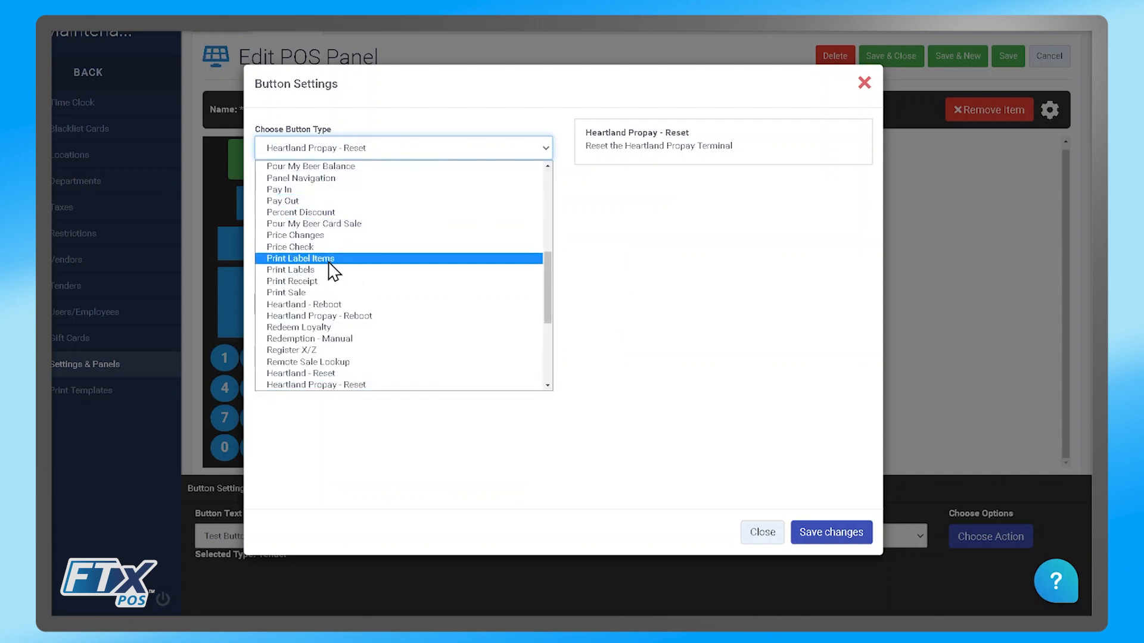
pyautogui.click(327, 271)
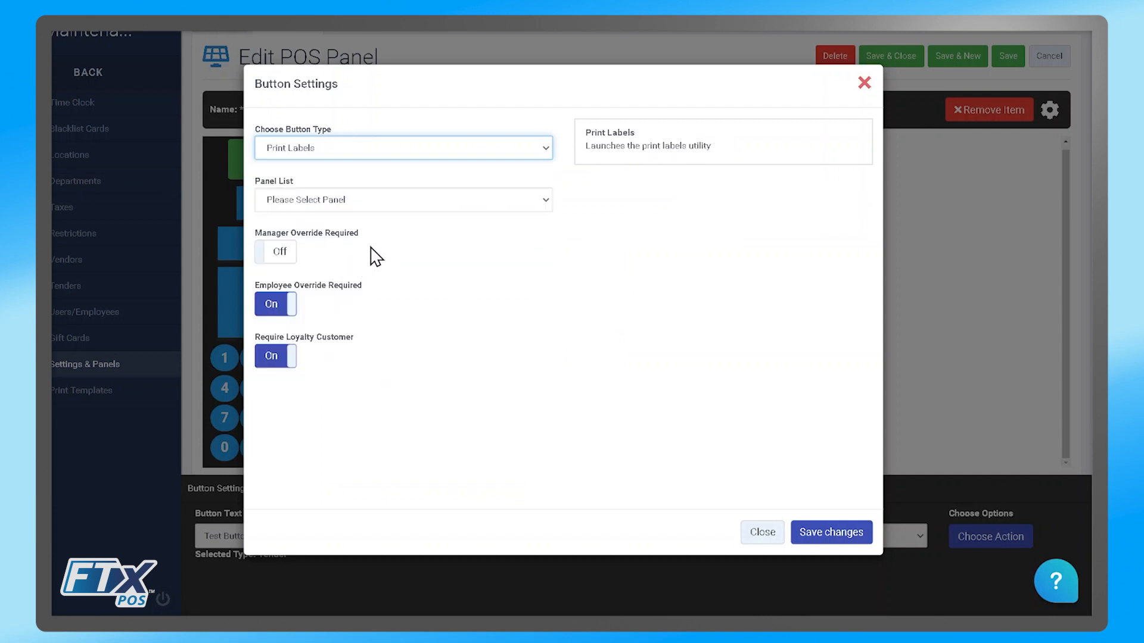
pyautogui.moveTo(713, 147); pyautogui.dragTo(589, 143)
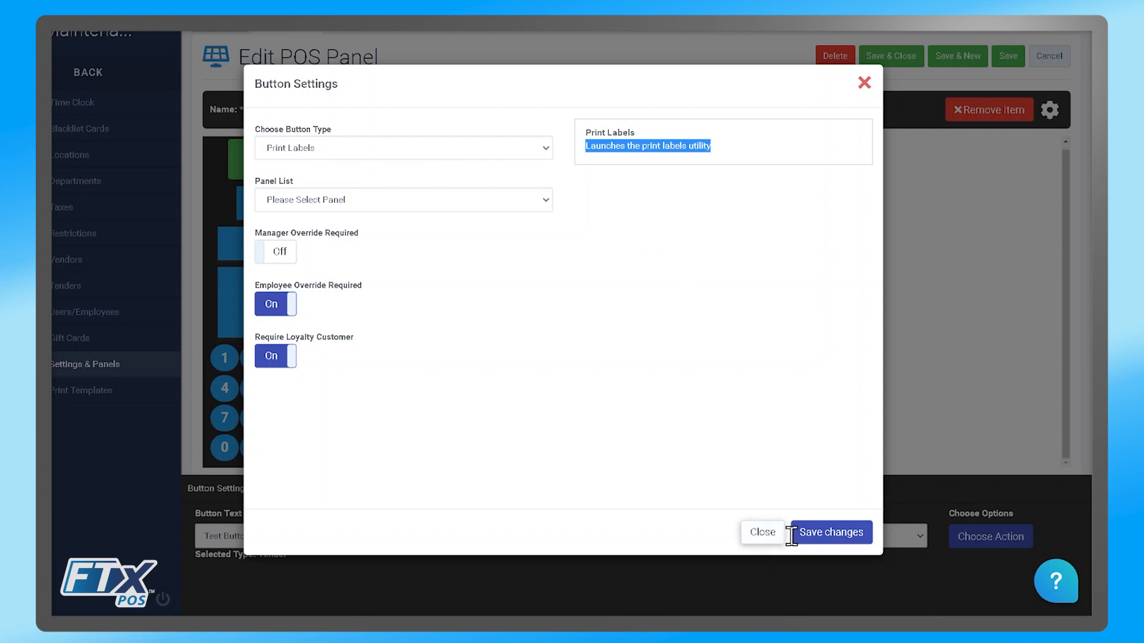
pyautogui.click(761, 539)
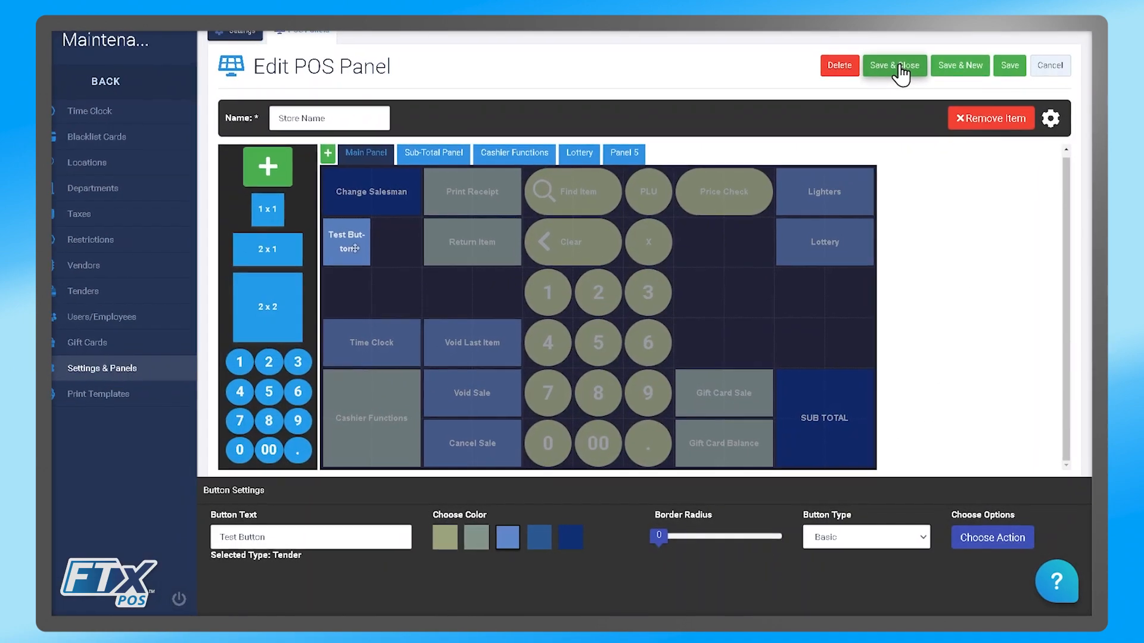
# Save the Store Name POS panel and close its editor.
pyautogui.click(902, 73)
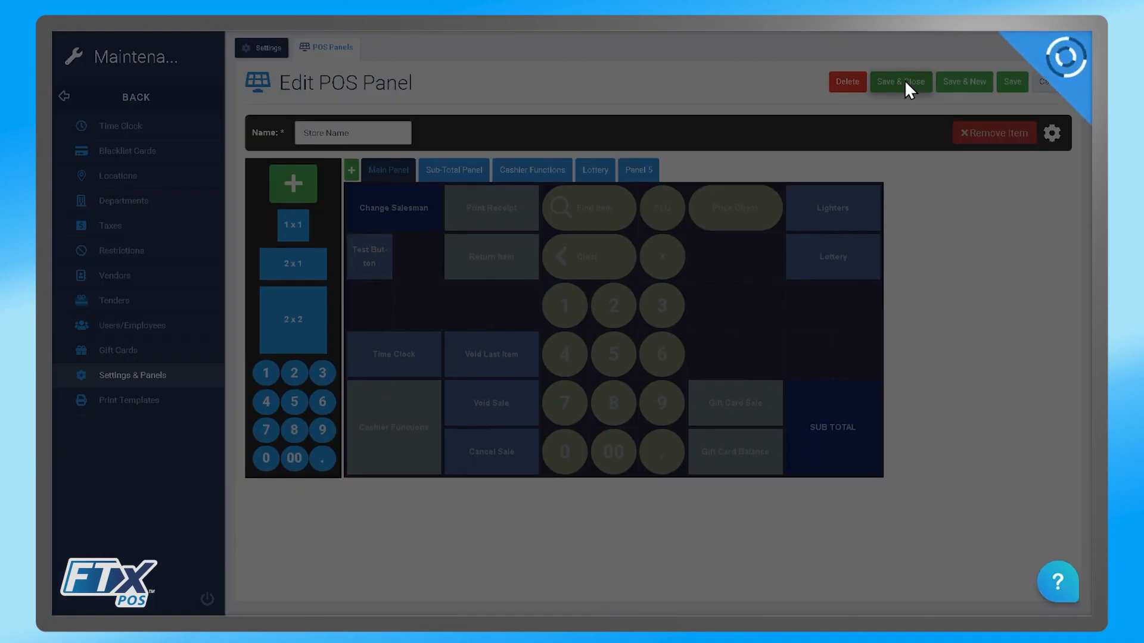